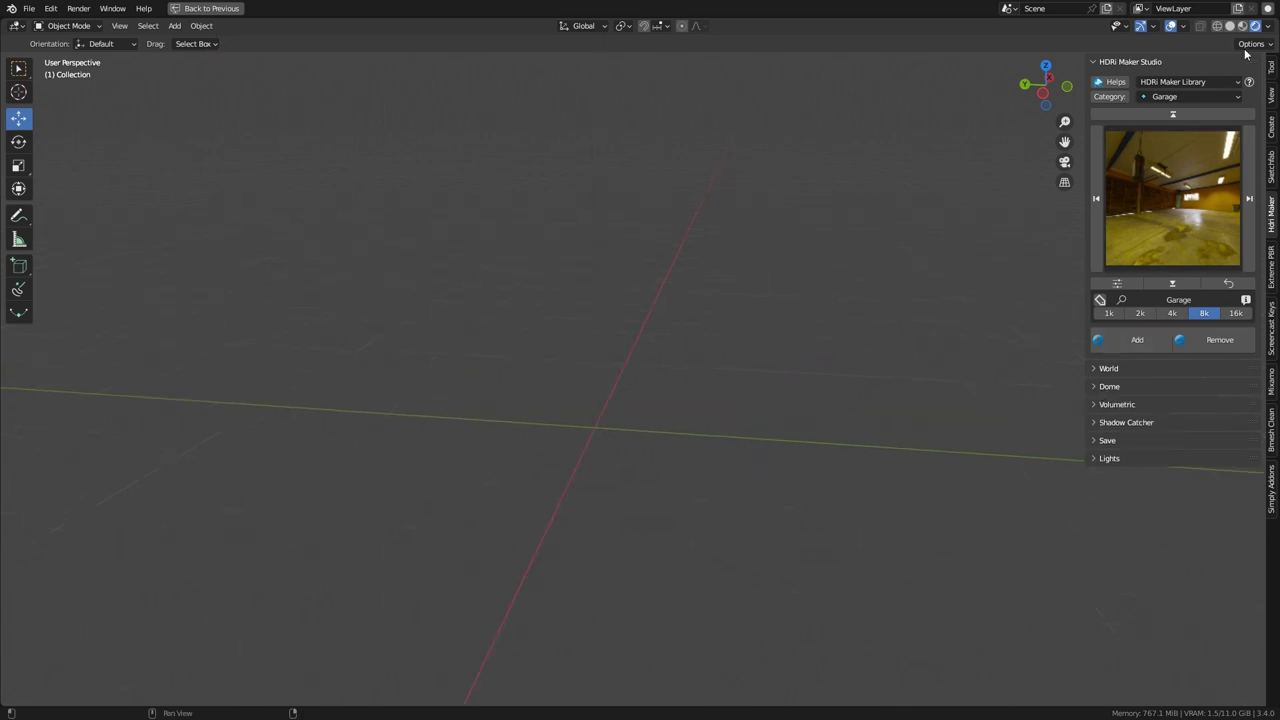
Step: Add the Garage HDRI at 8k as the world background and add a dome of type Cube to the scene
click(1109, 346)
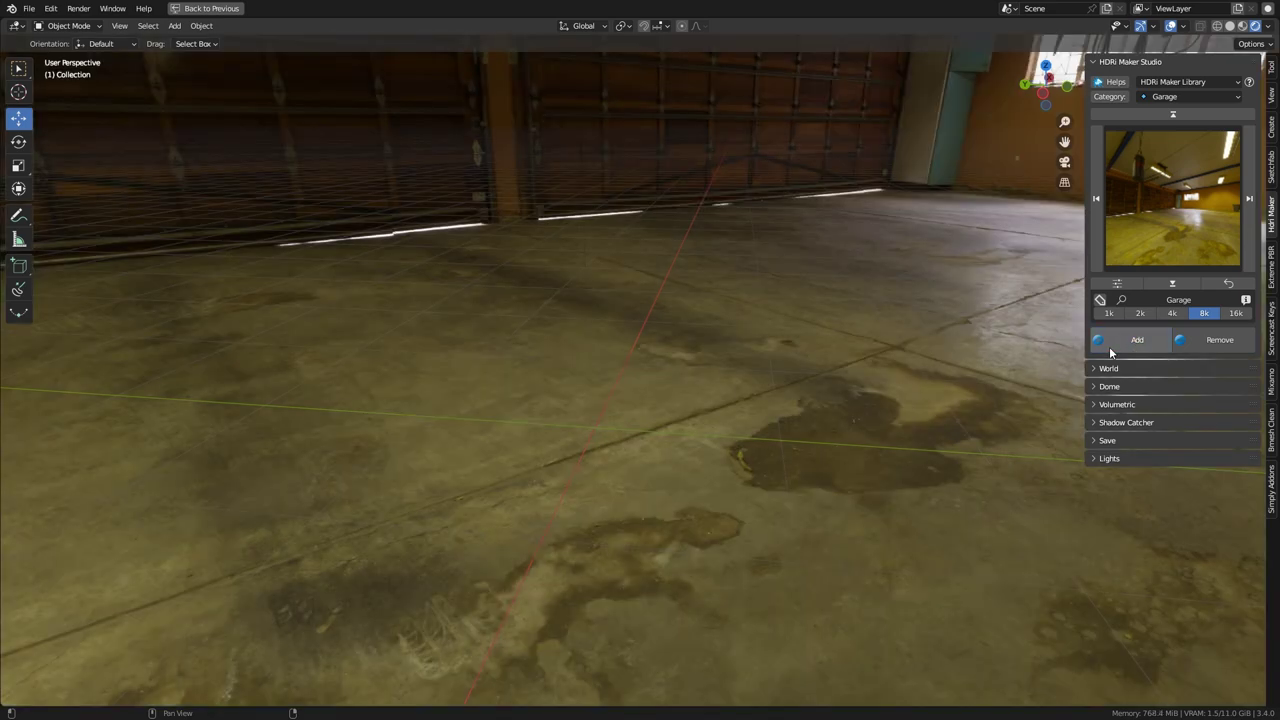
click(1098, 65)
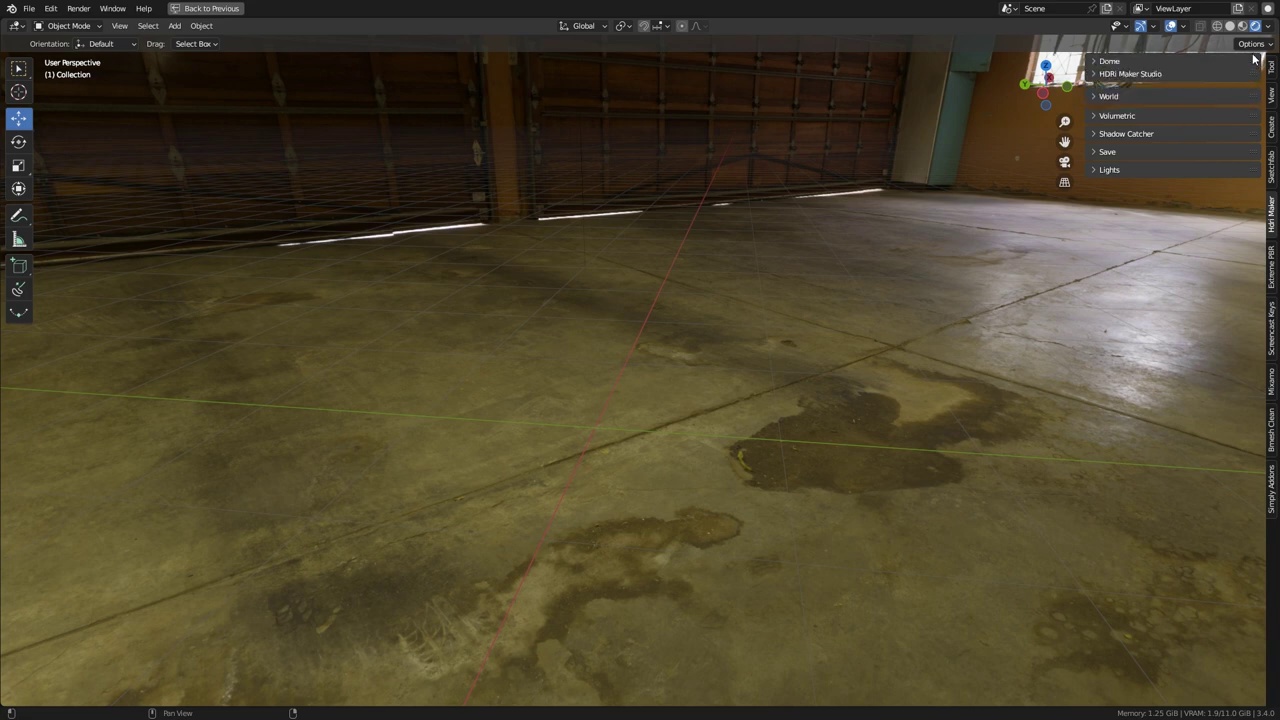
click(1109, 62)
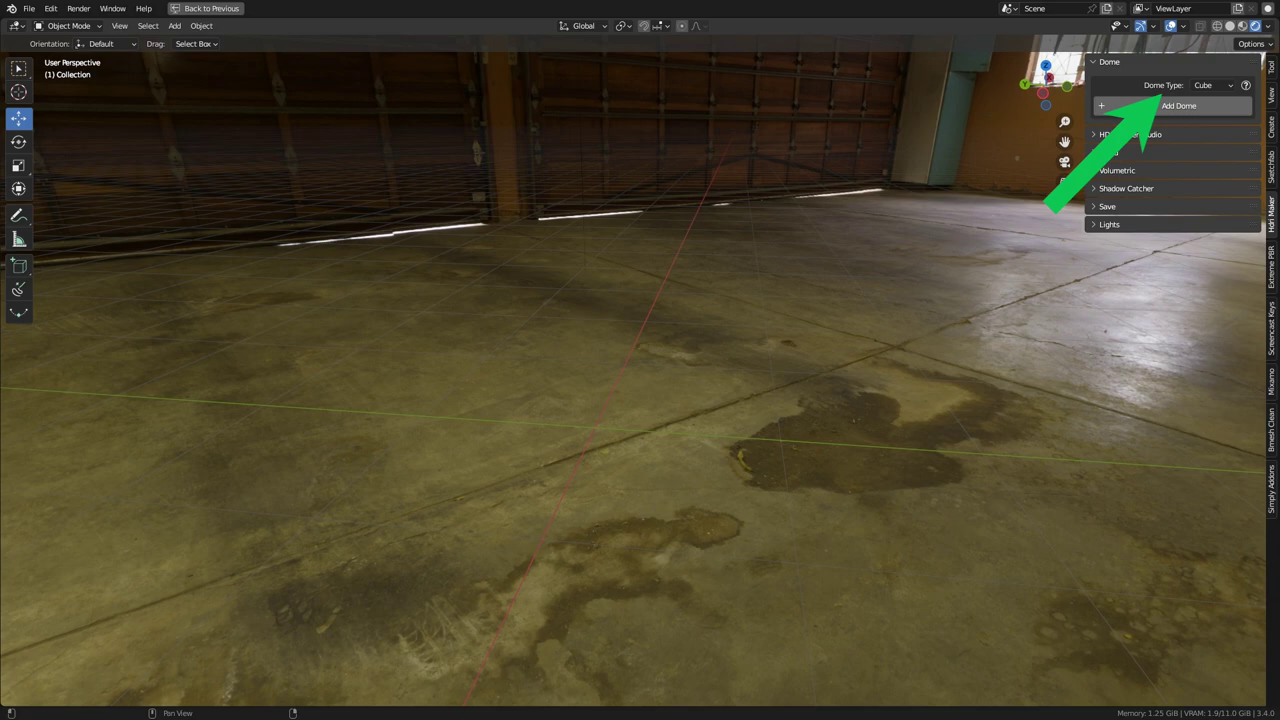
click(1170, 110)
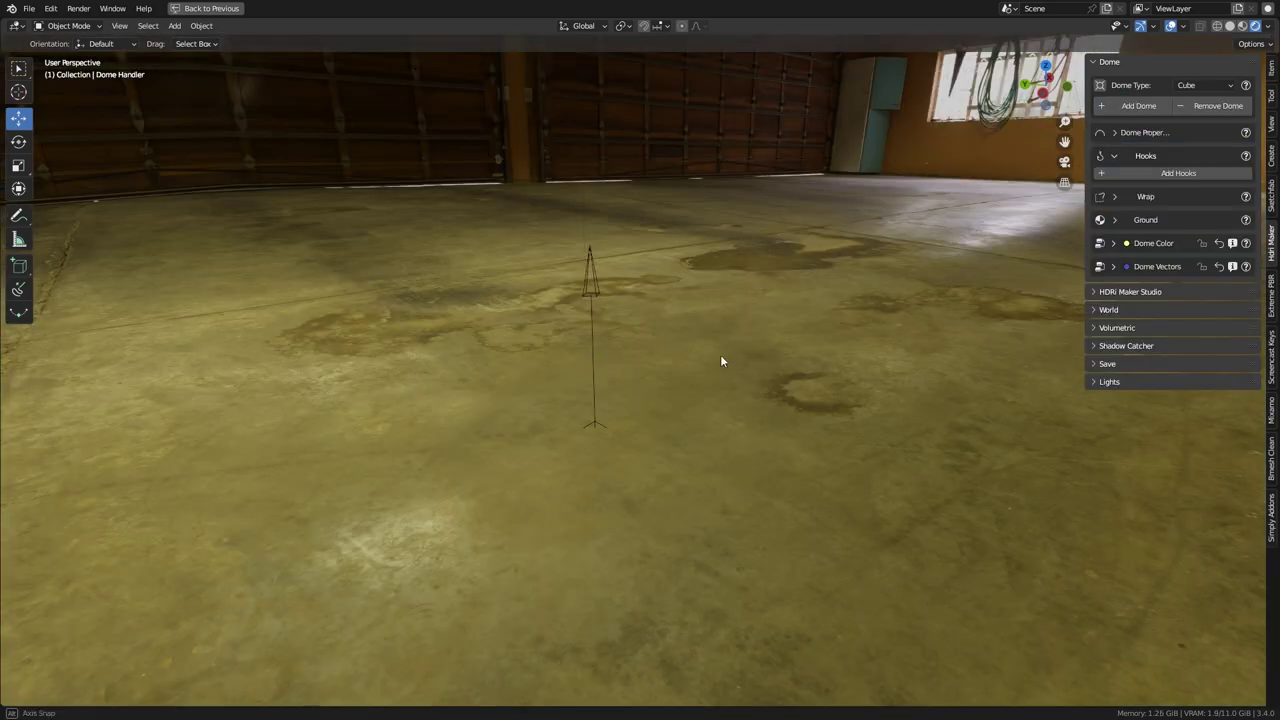
Step: Set the Dome Vectors angle to 45.9° so the projected room lines up squarely with the cube dome's sides
middle_drag(721, 357, 616, 358)
scroll(660, 364, down, 10)
key(KP_7)
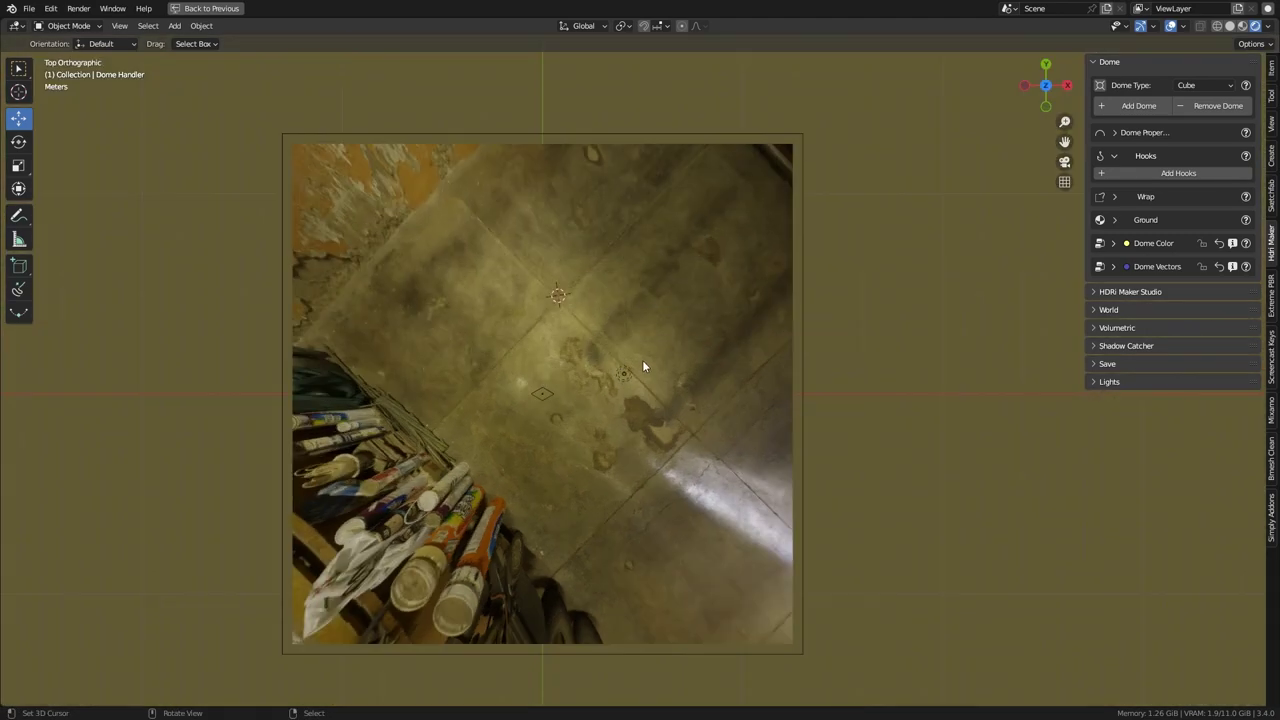
click(1115, 266)
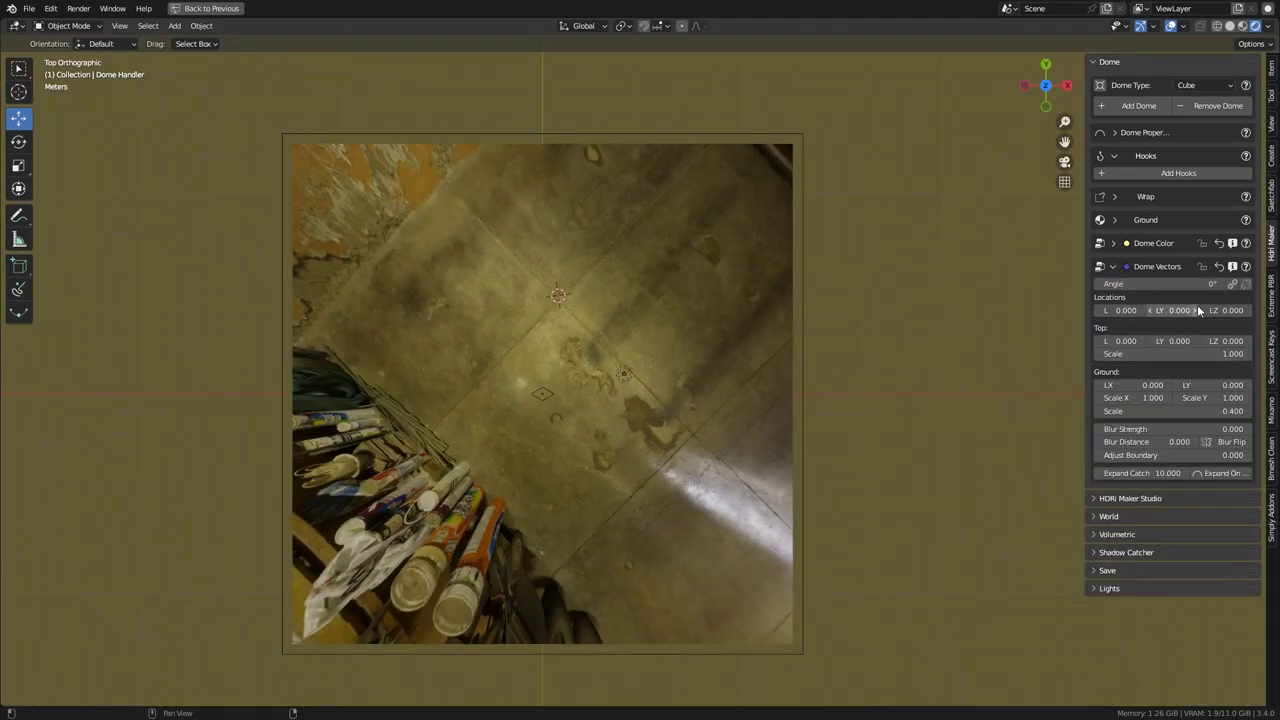
drag(1158, 284, 1264, 283)
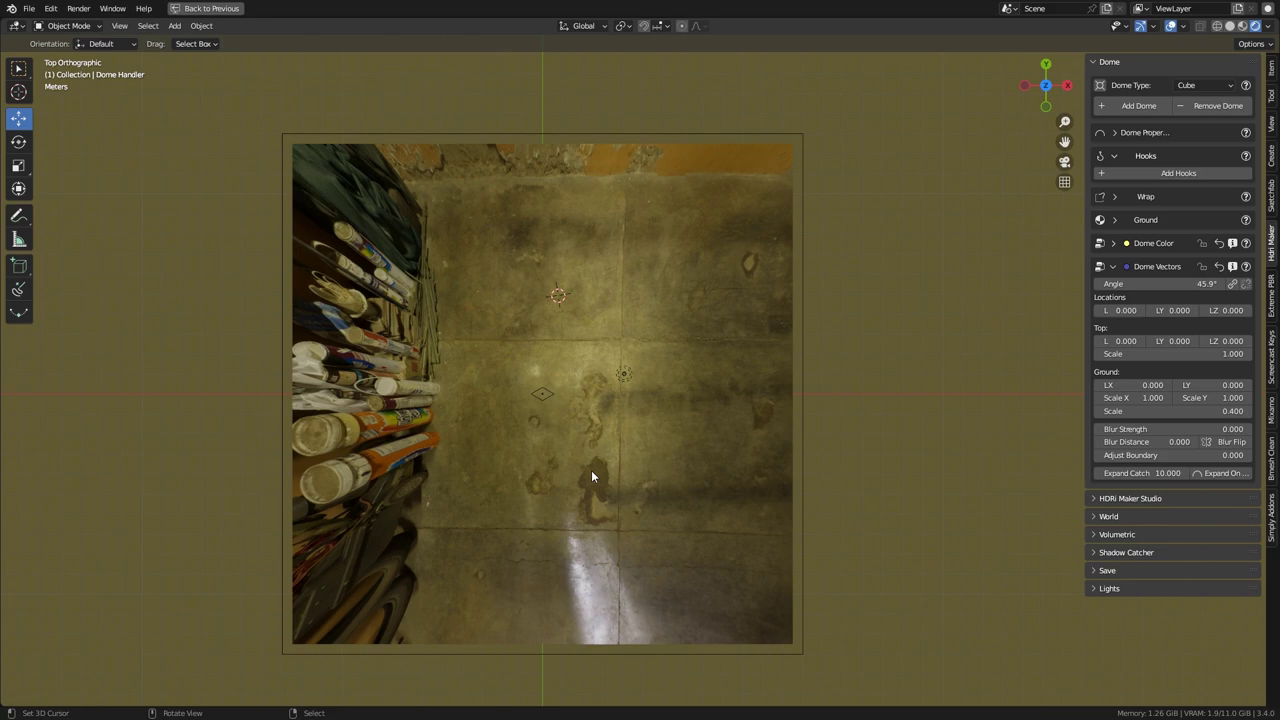
Step: Synchronize the world background's rotation with the dome projection angle
middle_drag(591, 471, 664, 422)
scroll(623, 378, down, 5)
scroll(764, 418, up, 1)
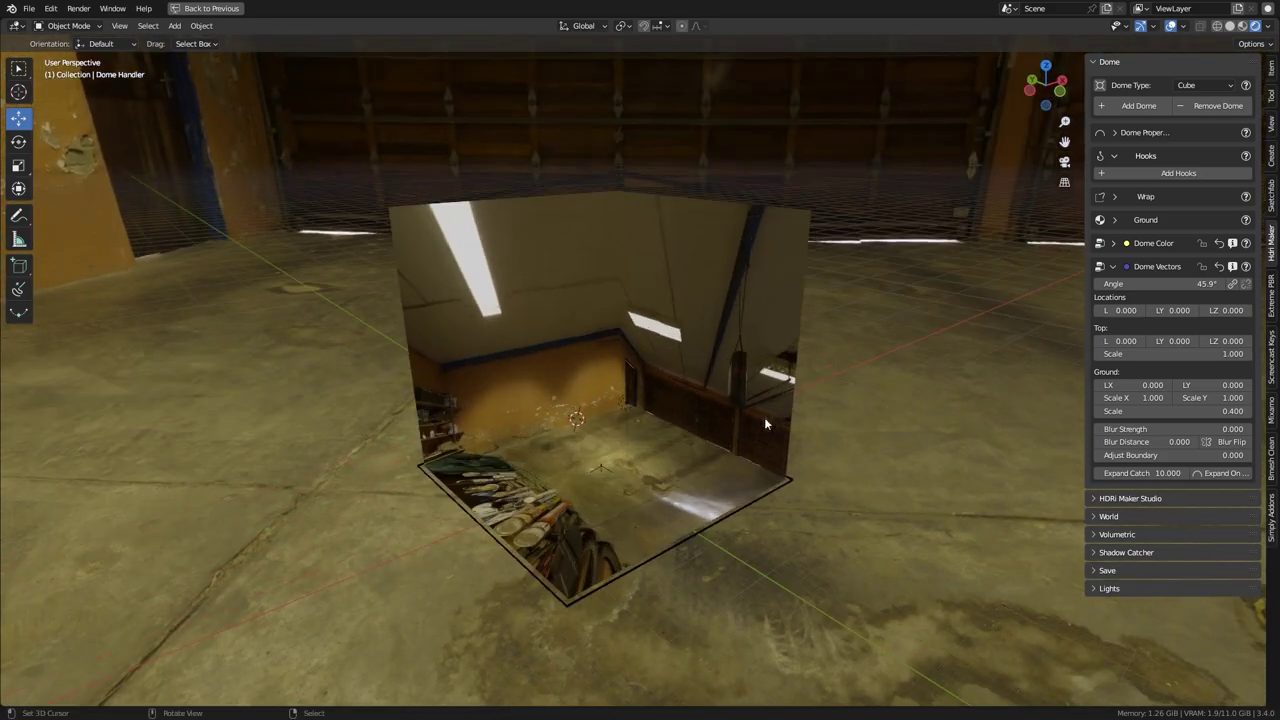
click(1234, 287)
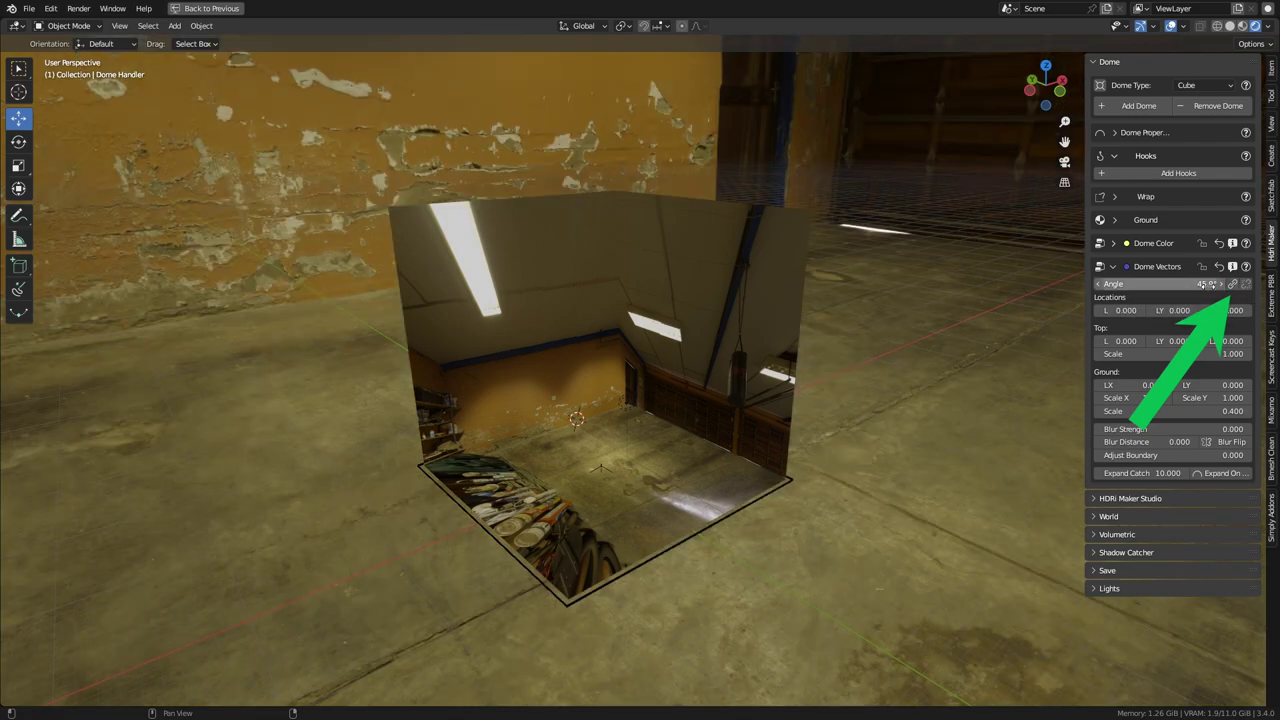
mouse_move(1208, 285)
mouse_down()
mouse_move(1154, 285)
mouse_move(1207, 284)
mouse_up()
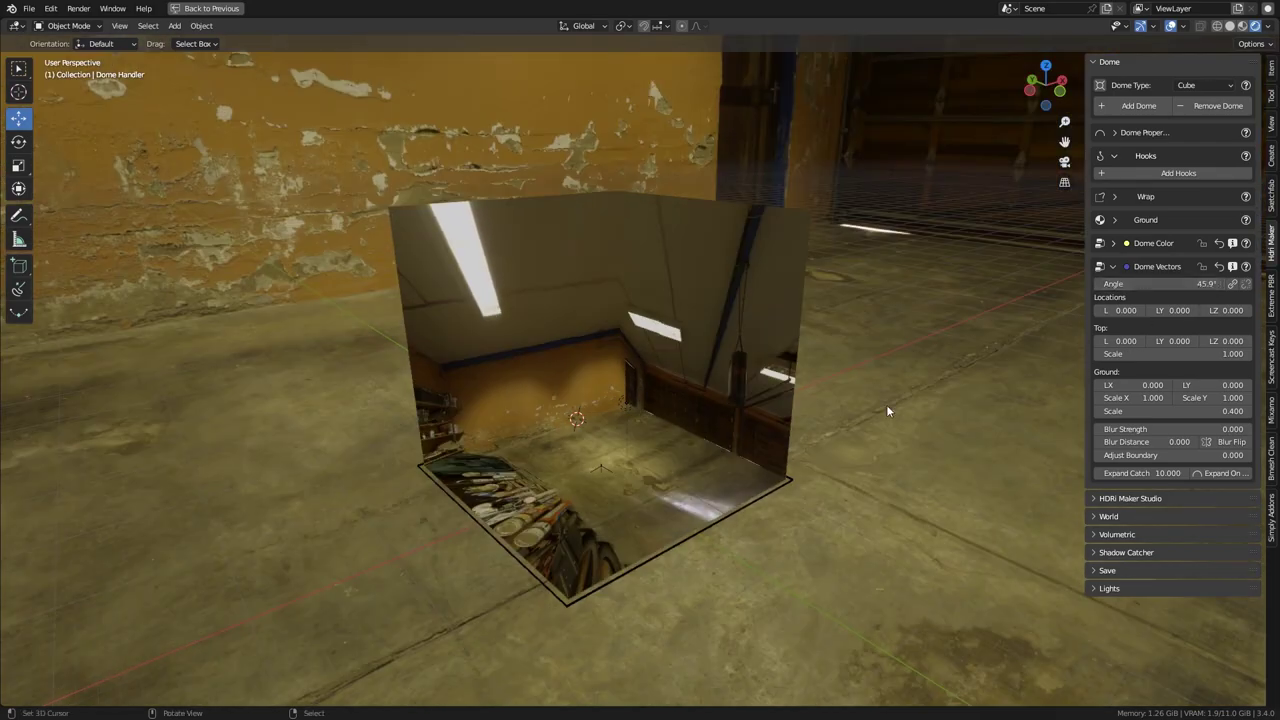
Step: Add deformation hooks to the cube dome after folding away the Dome Vectors settings
middle_drag(887, 406, 759, 463)
scroll(700, 466, up, 3)
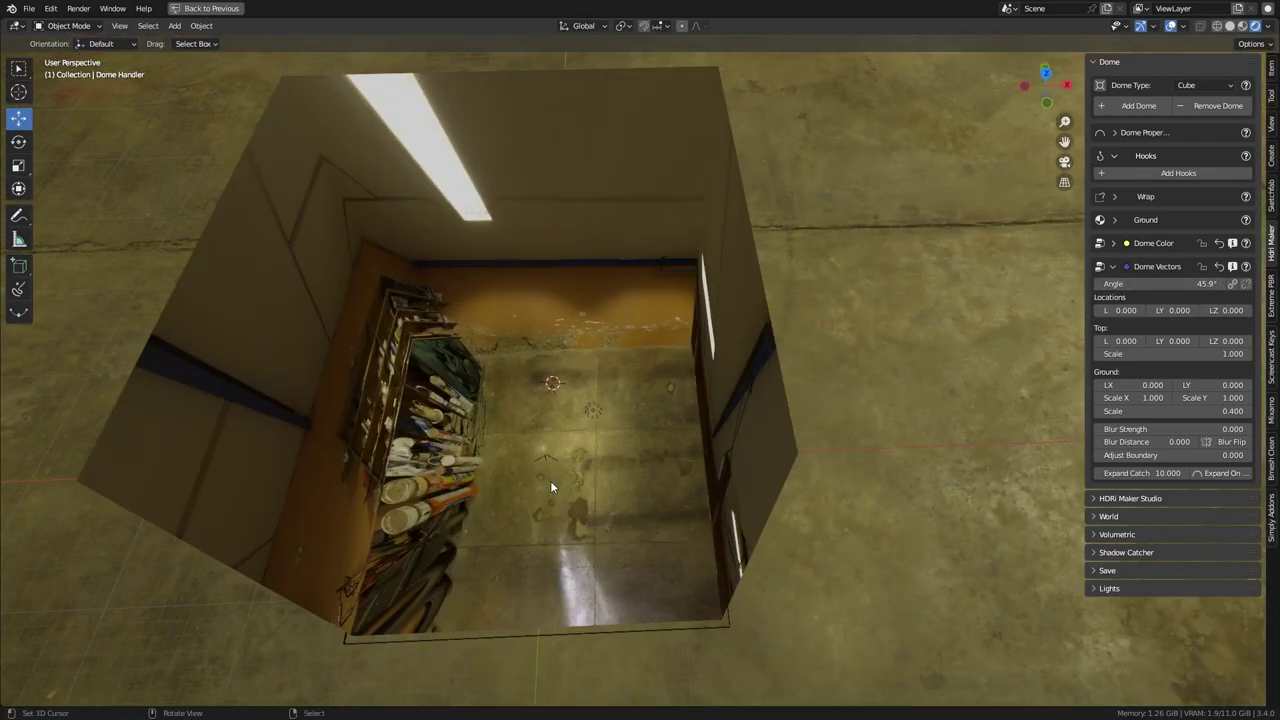
middle_drag(550, 487, 856, 427)
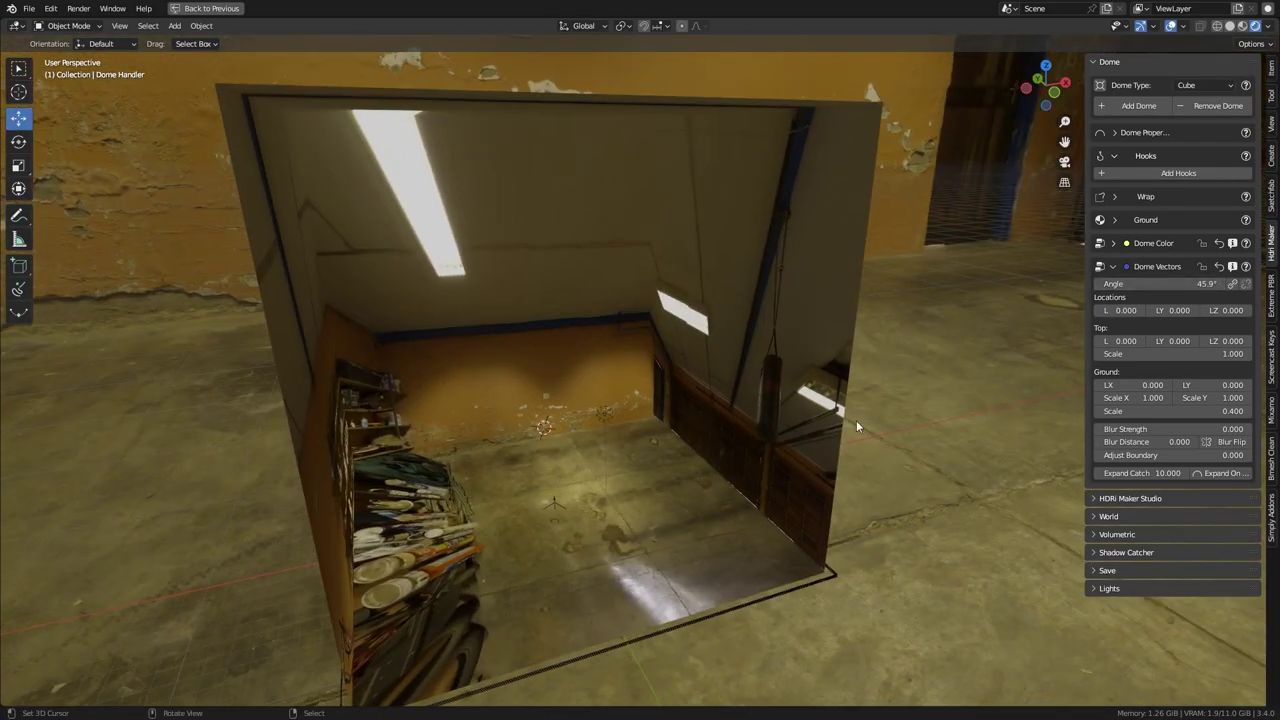
click(1112, 270)
click(1168, 174)
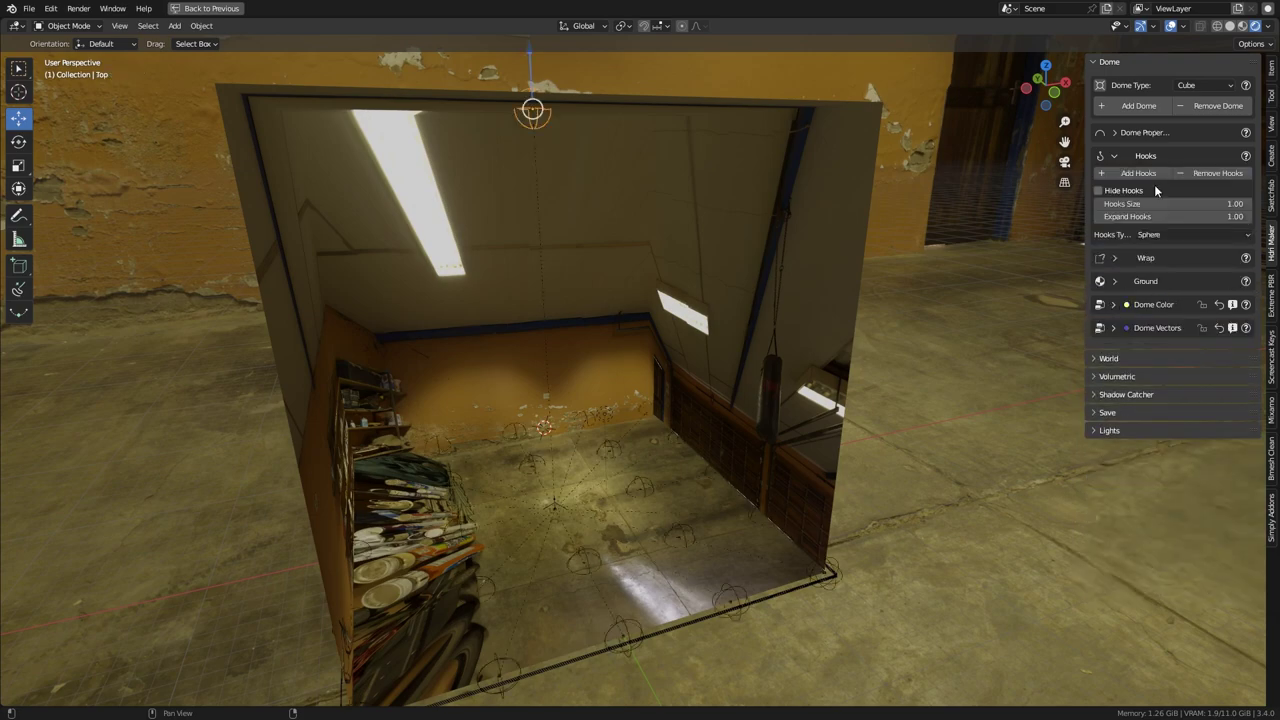
Step: Select the row of hooks along the garage-door side and move it outward along X towards the foot of that wall
middle_drag(720, 340, 608, 440)
scroll(659, 452, up, 5)
scroll(620, 429, up, 4)
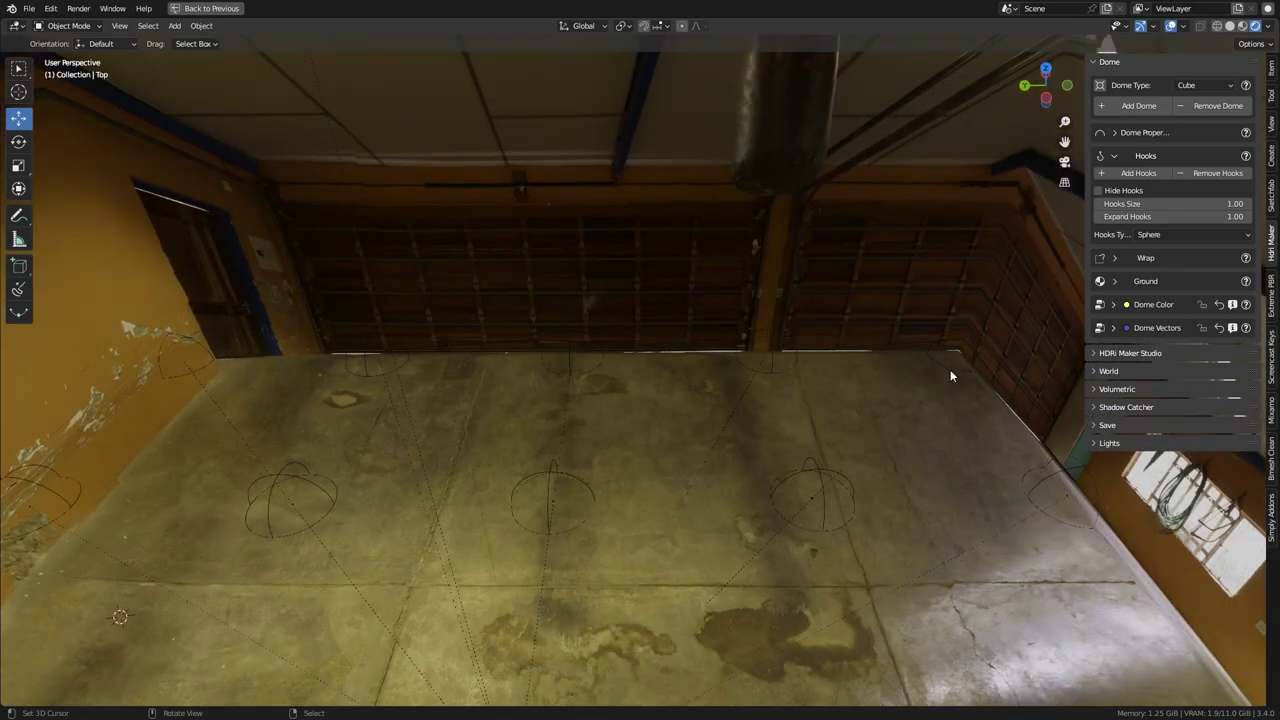
drag(938, 296, 158, 406)
middle_drag(300, 400, 604, 390)
drag(604, 390, 606, 303)
Step: Push the hook row on the window-wall side outward along Y and shift the Side 11 hook along X
middle_drag(833, 447, 672, 338)
drag(902, 266, 191, 354)
middle_drag(476, 272, 600, 452)
drag(600, 452, 603, 276)
middle_drag(619, 350, 591, 441)
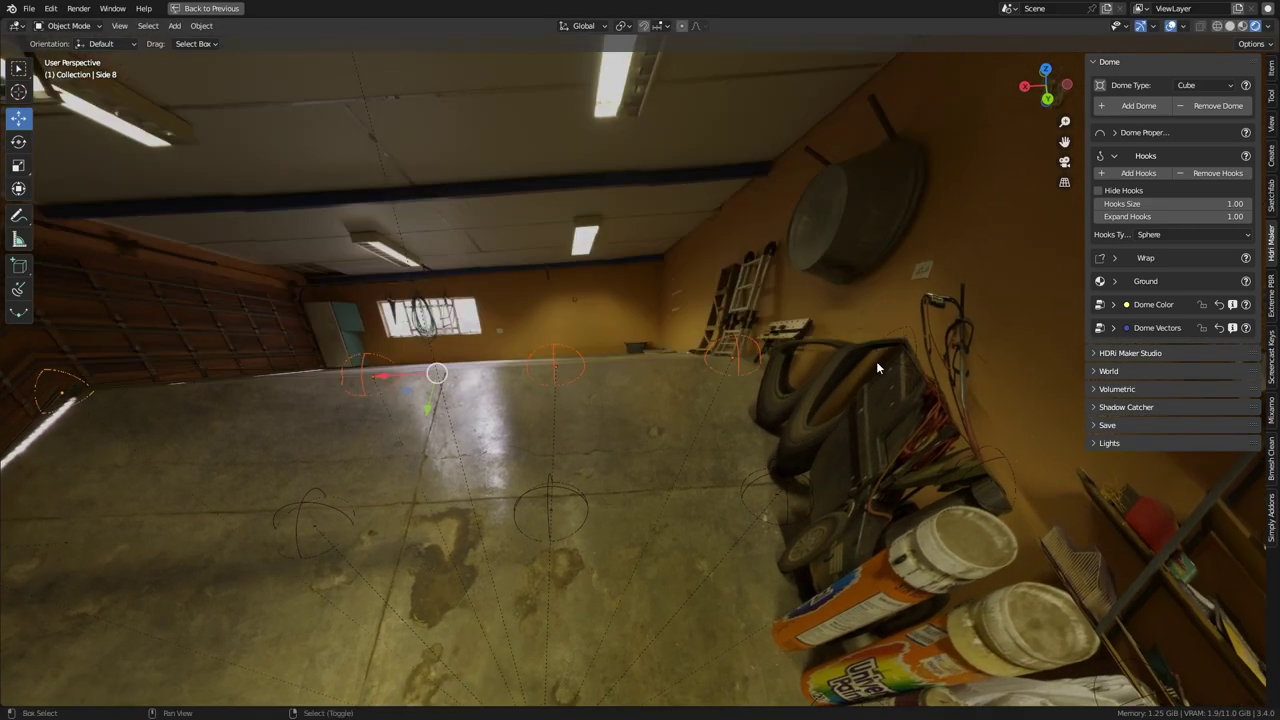
drag(540, 403, 550, 232)
middle_drag(550, 240, 650, 384)
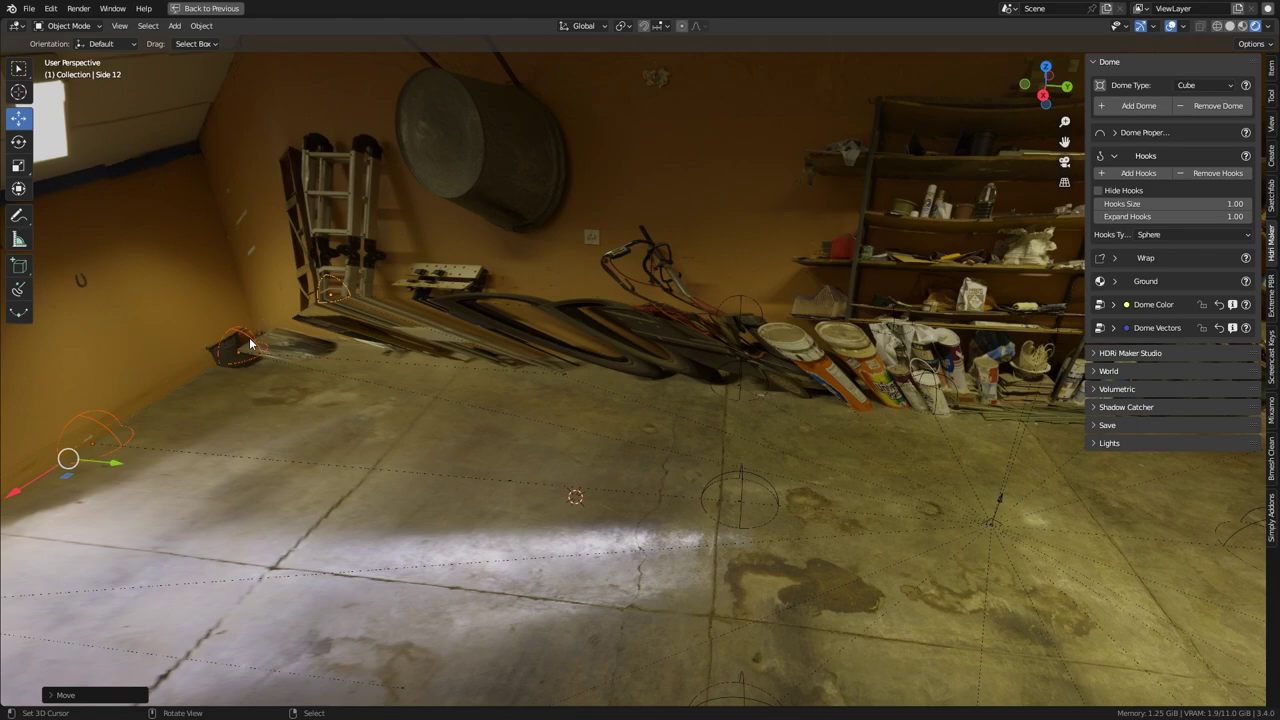
drag(199, 376, 147, 407)
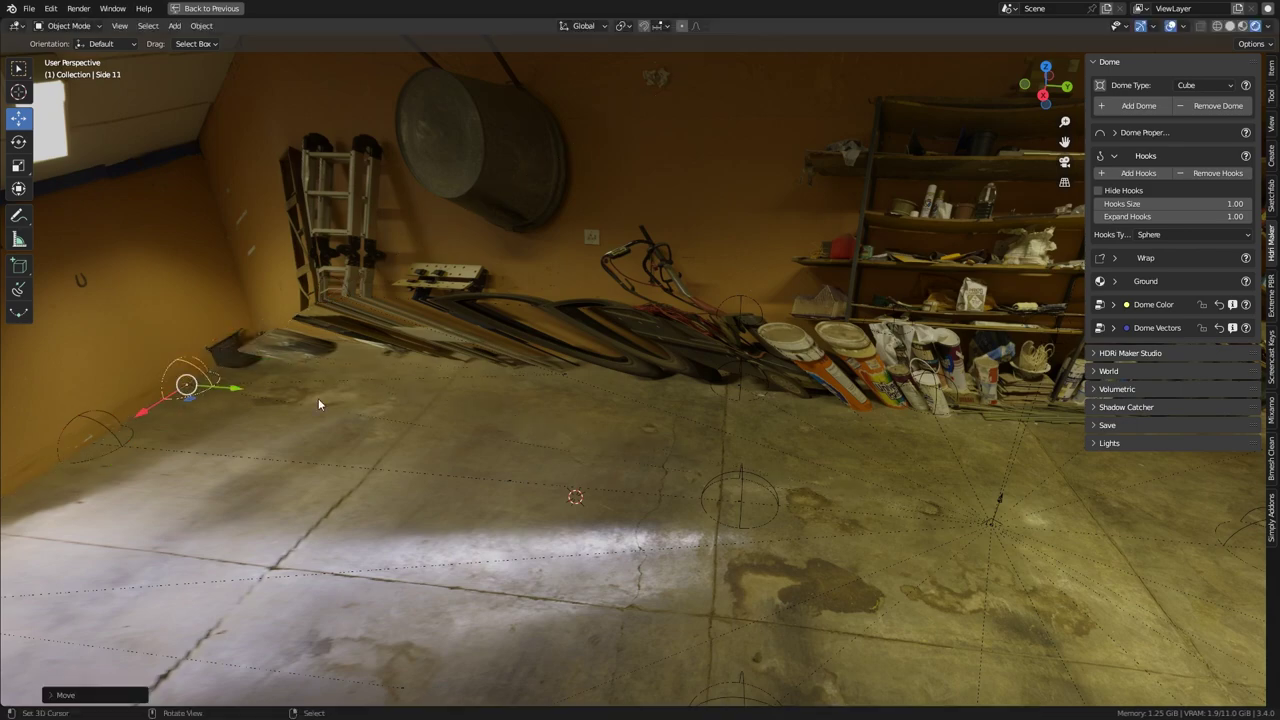
Step: In top view, select the two hook columns nearest the shelves and move them inward along X
key(KP_7)
scroll(360, 405, down, 5)
scroll(440, 415, up, 2)
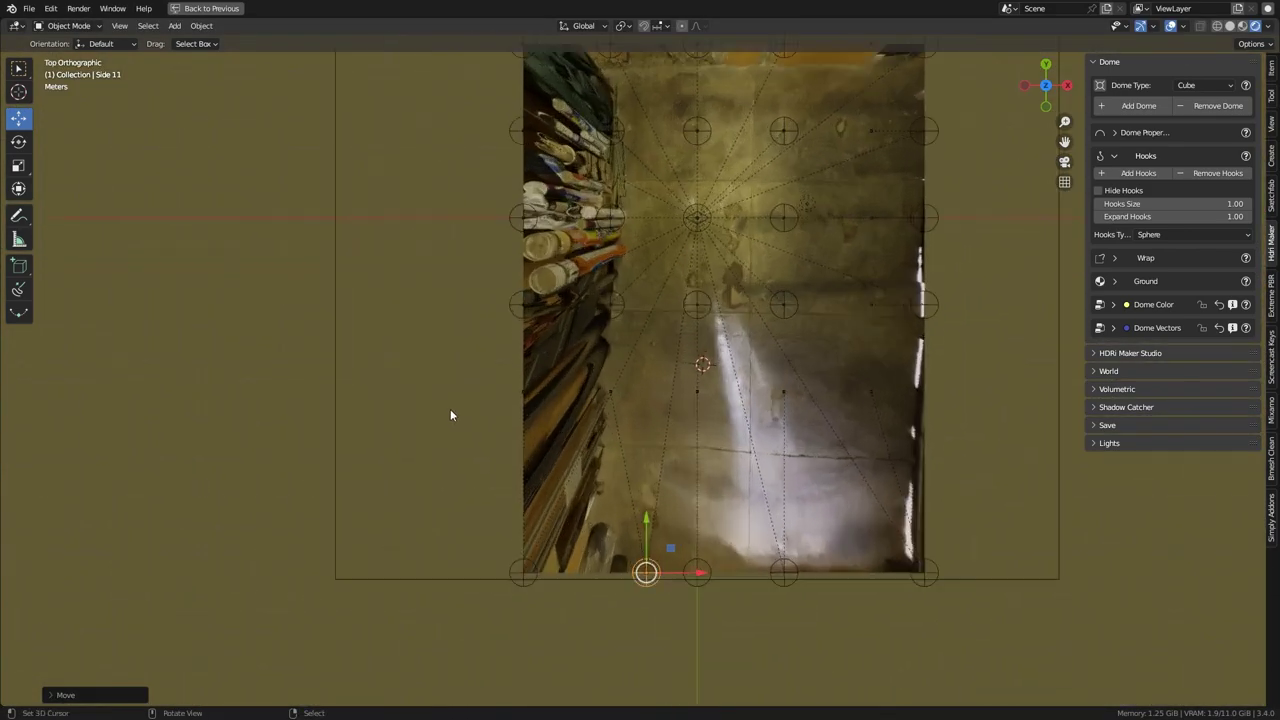
scroll(456, 257, down, 2)
drag(490, 132, 652, 512)
click(642, 512)
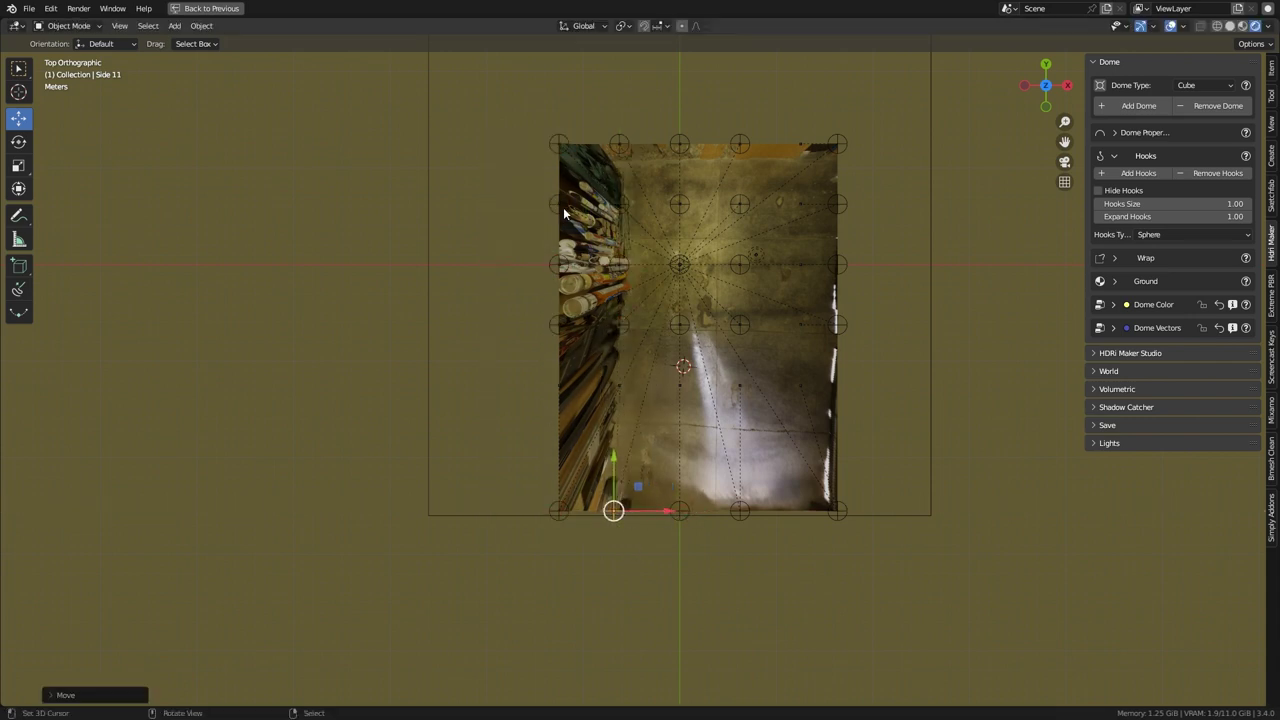
drag(477, 100, 632, 530)
drag(644, 301, 666, 278)
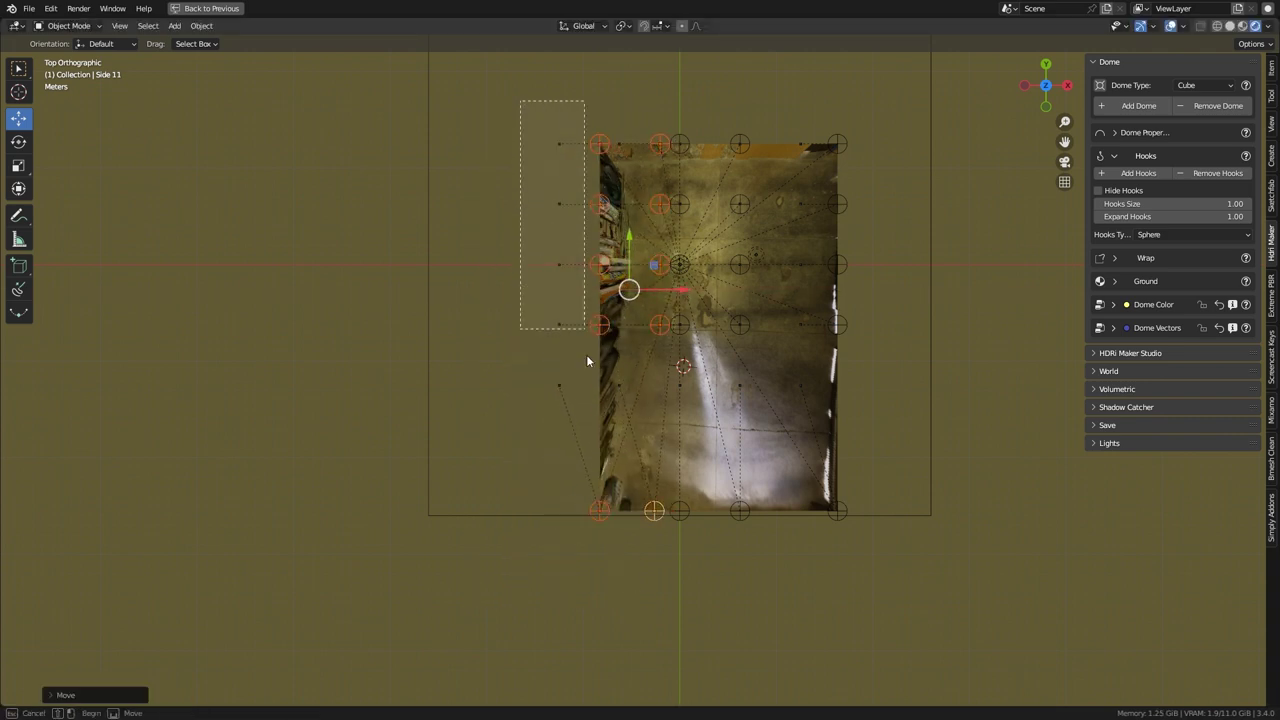
Step: Select only the outermost shelf-side hook column and move it further inward along X to the edge of the clean floor
drag(587, 361, 624, 558)
scroll(648, 421, up, 2)
drag(632, 253, 673, 253)
Step: Rotate the outermost shelf-side hook column slightly clockwise and shift it about -0.19 m along X
shift+middle_drag(673, 253, 644, 313)
key(r)
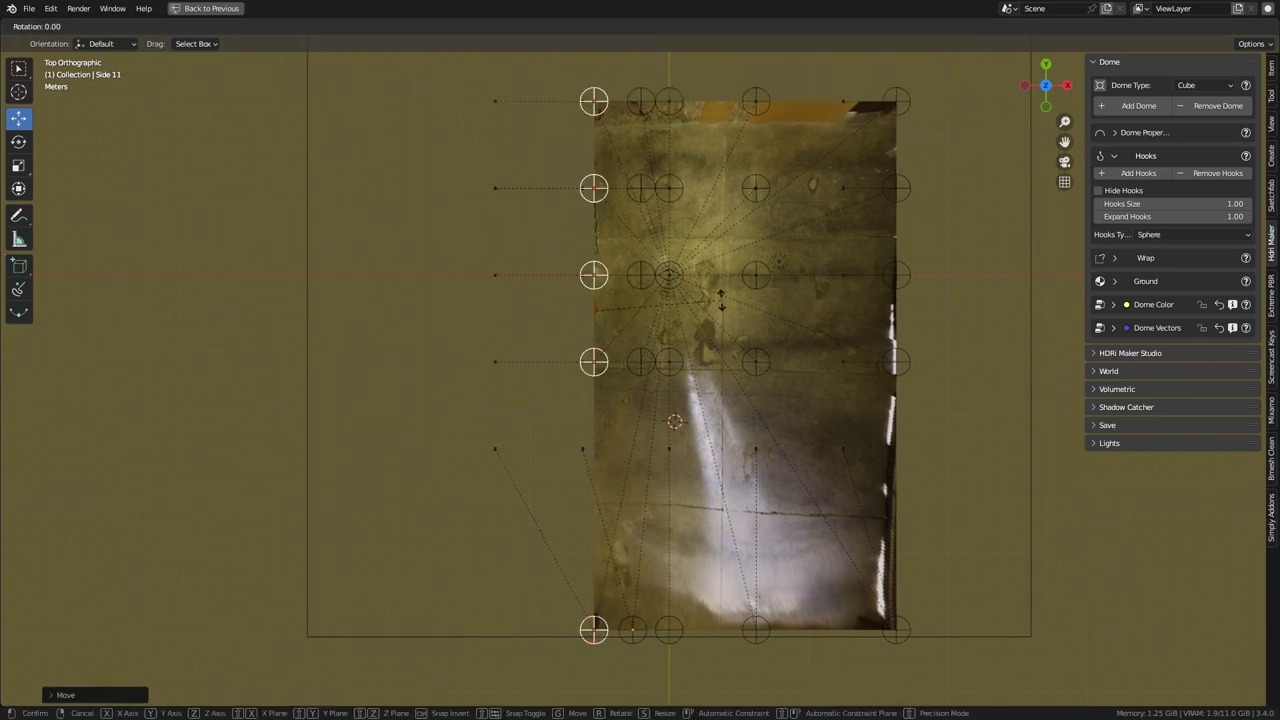
click(727, 312)
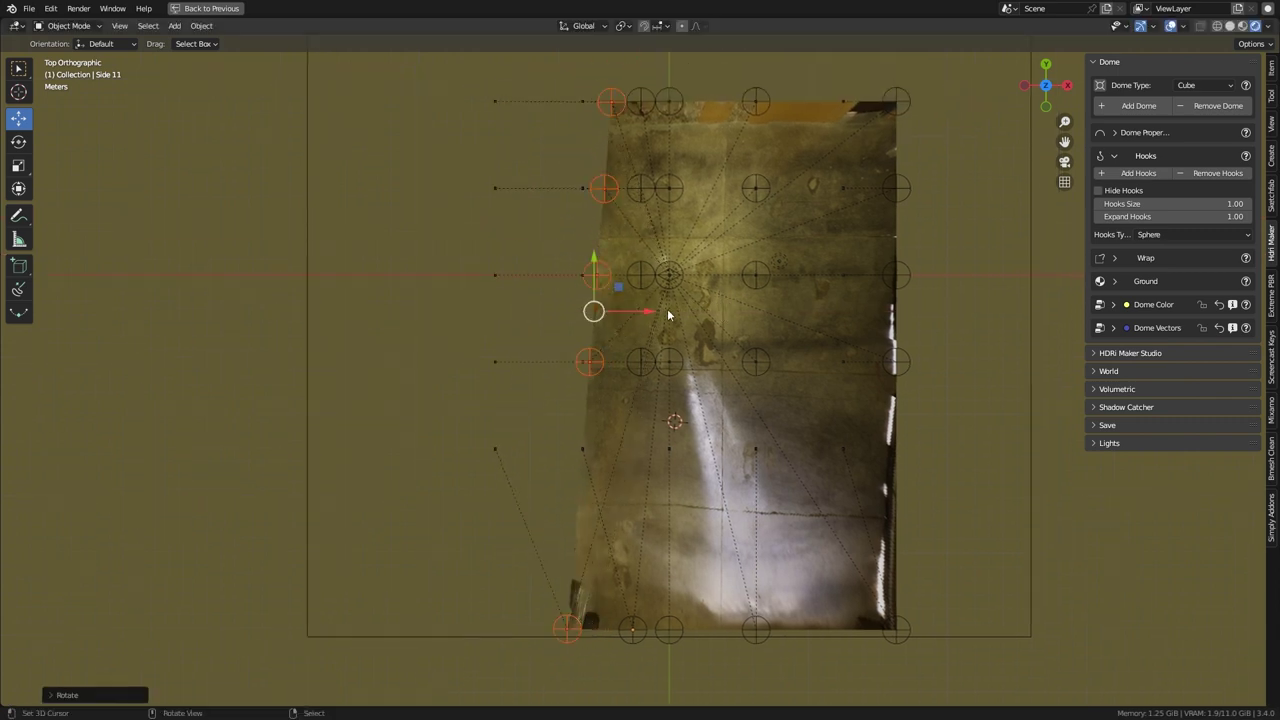
key(g)
key(x)
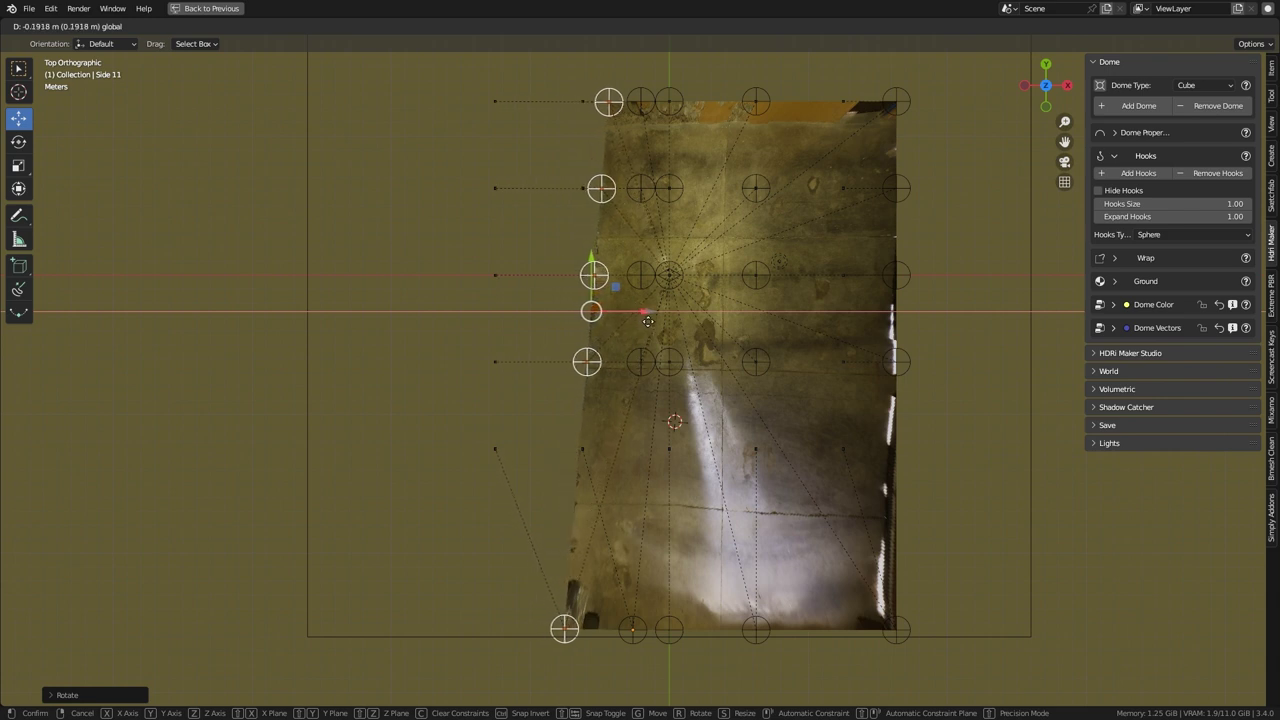
click(648, 320)
Step: Move the garage-door-side hook column outward along X and rotate it slightly clockwise to match the floor's slanted edge
key(Home)
drag(740, 80, 818, 657)
key(g)
key(x)
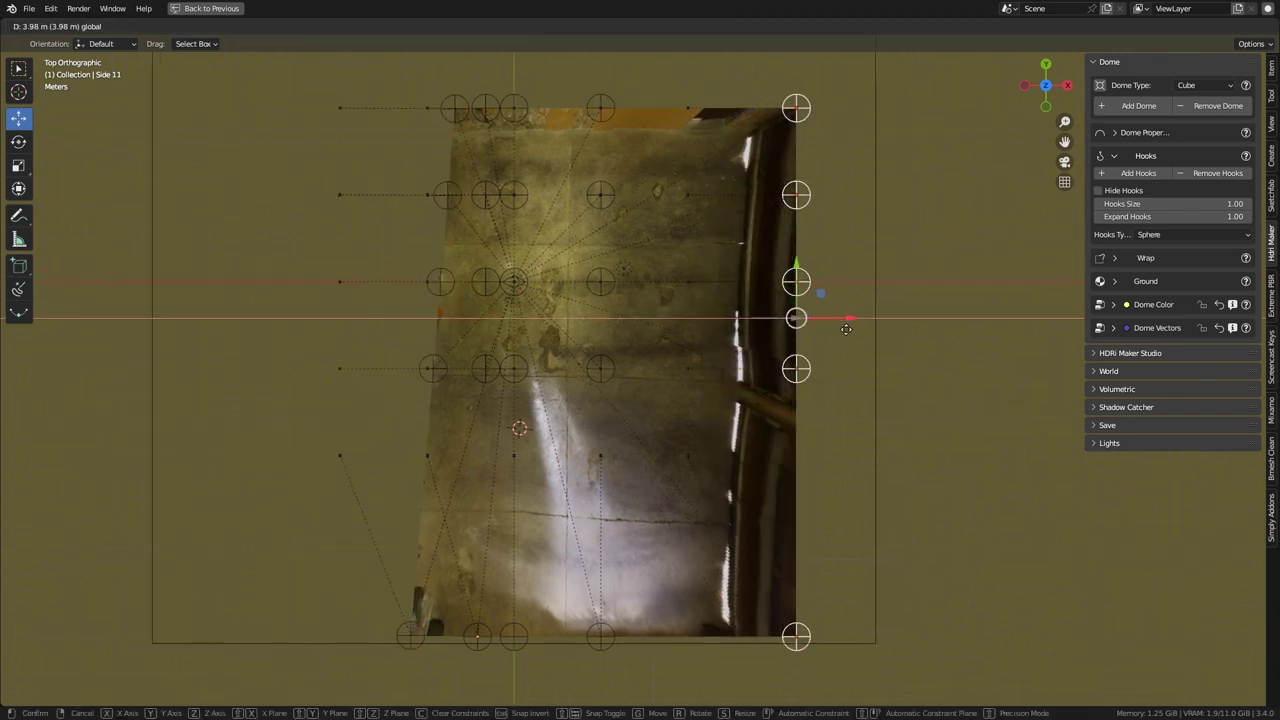
click(819, 328)
key(r)
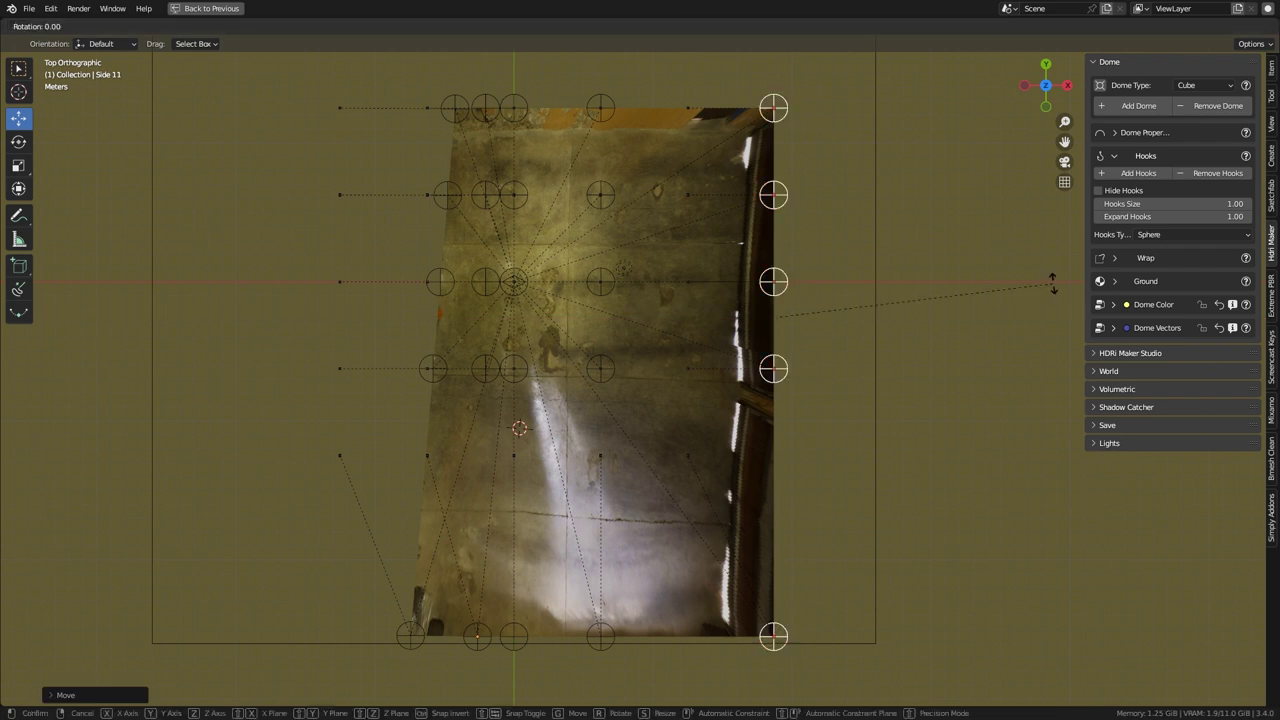
click(1055, 299)
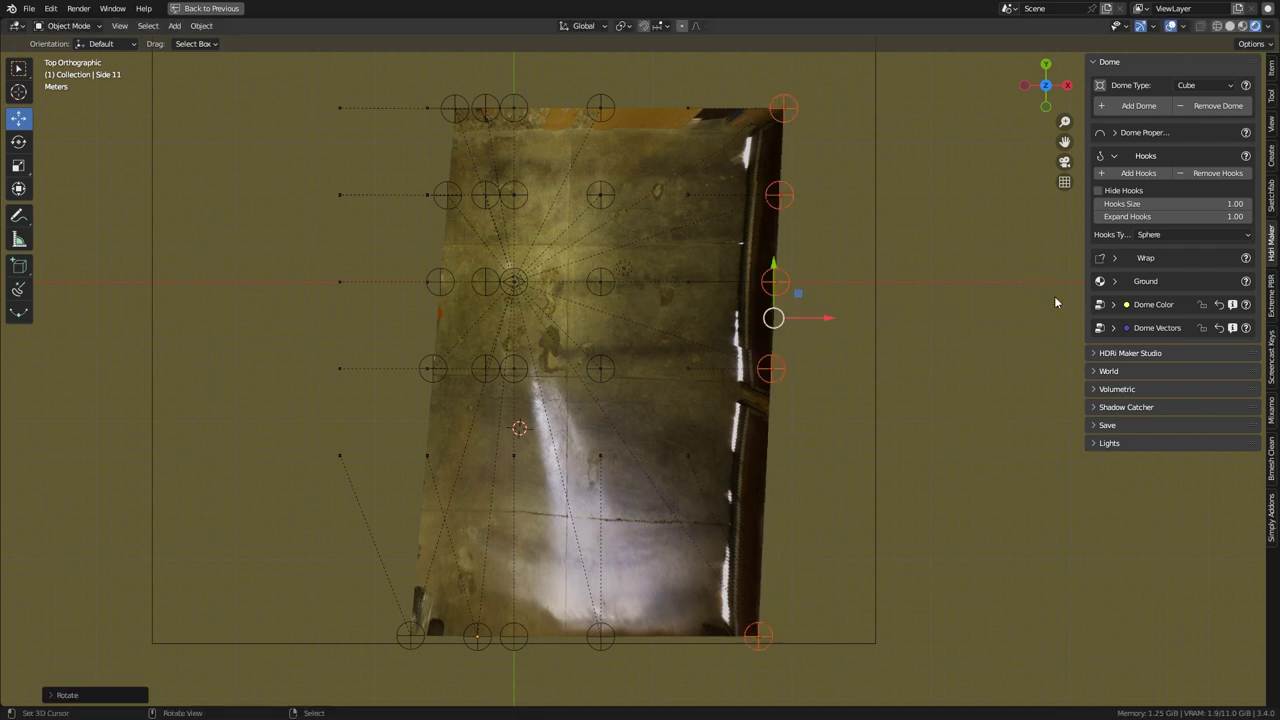
Step: Pull the garage-door-side hook column inward along X by about 2.01 m and 0.72 m, with a slight clockwise rotation between the moves
key(g)
key(x)
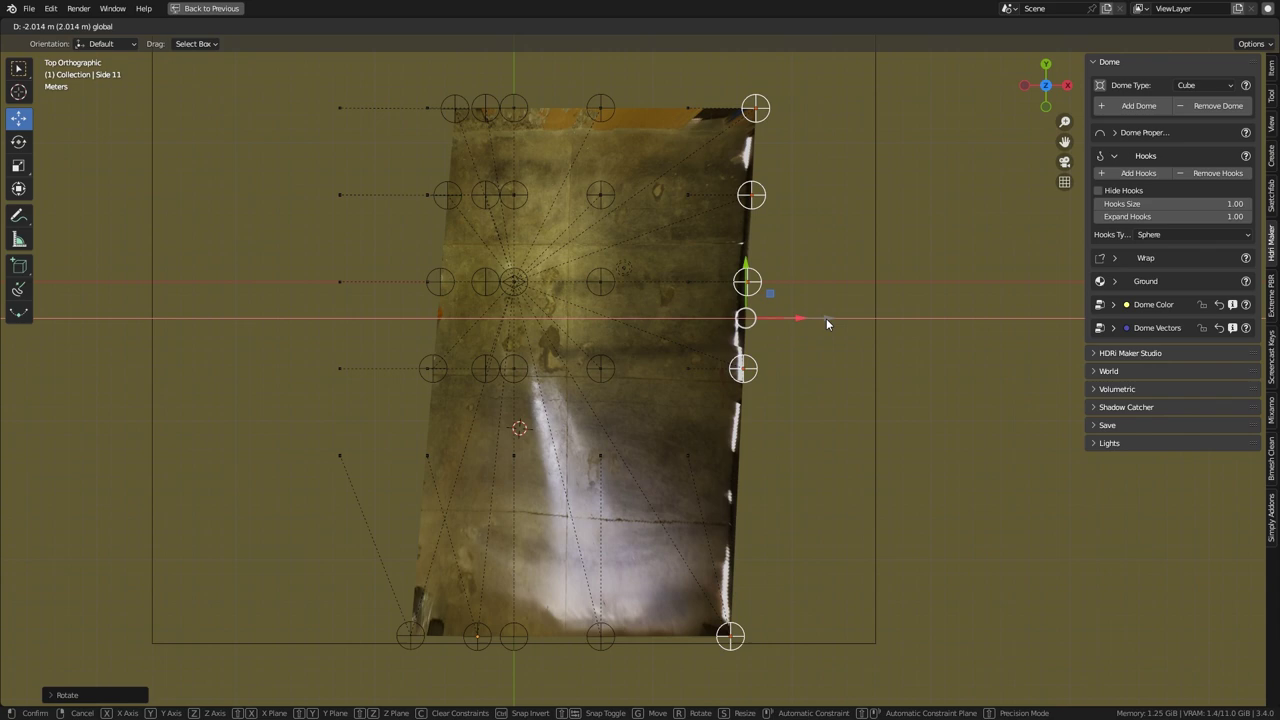
click(826, 318)
key(r)
click(966, 299)
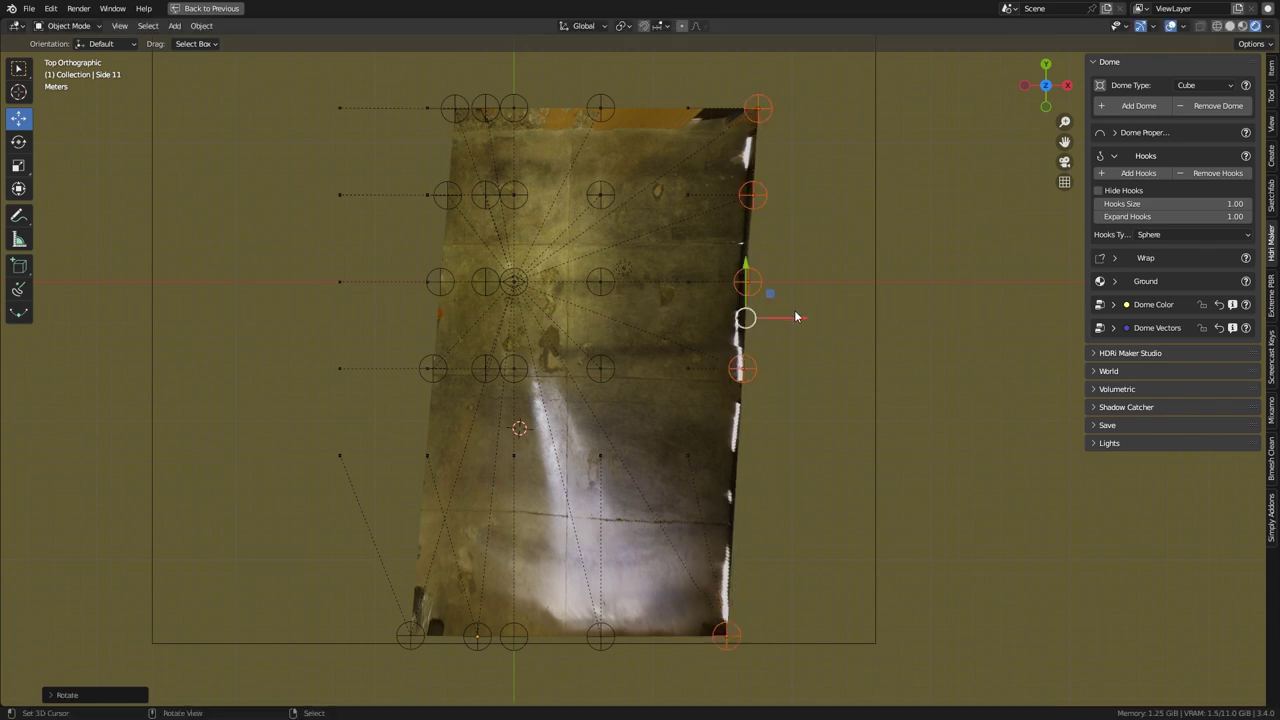
key(g)
key(x)
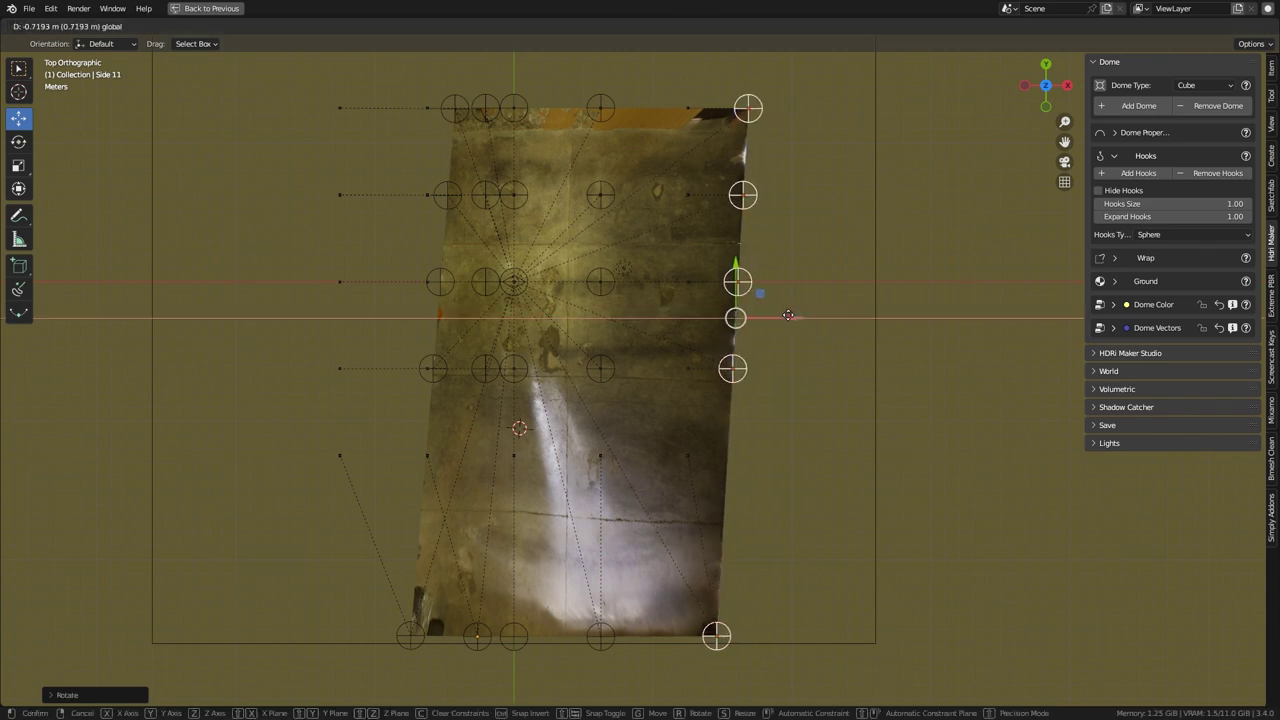
click(788, 315)
Step: In top view, select the hook row at the orange wall with the door, rotate it slightly and move it inward along Y to the floor's edge
mouse_move(626, 475)
middle_down()
mouse_move(576, 350)
mouse_move(614, 455)
middle_up()
key(KP_7)
drag(449, 278, 800, 372)
key(r)
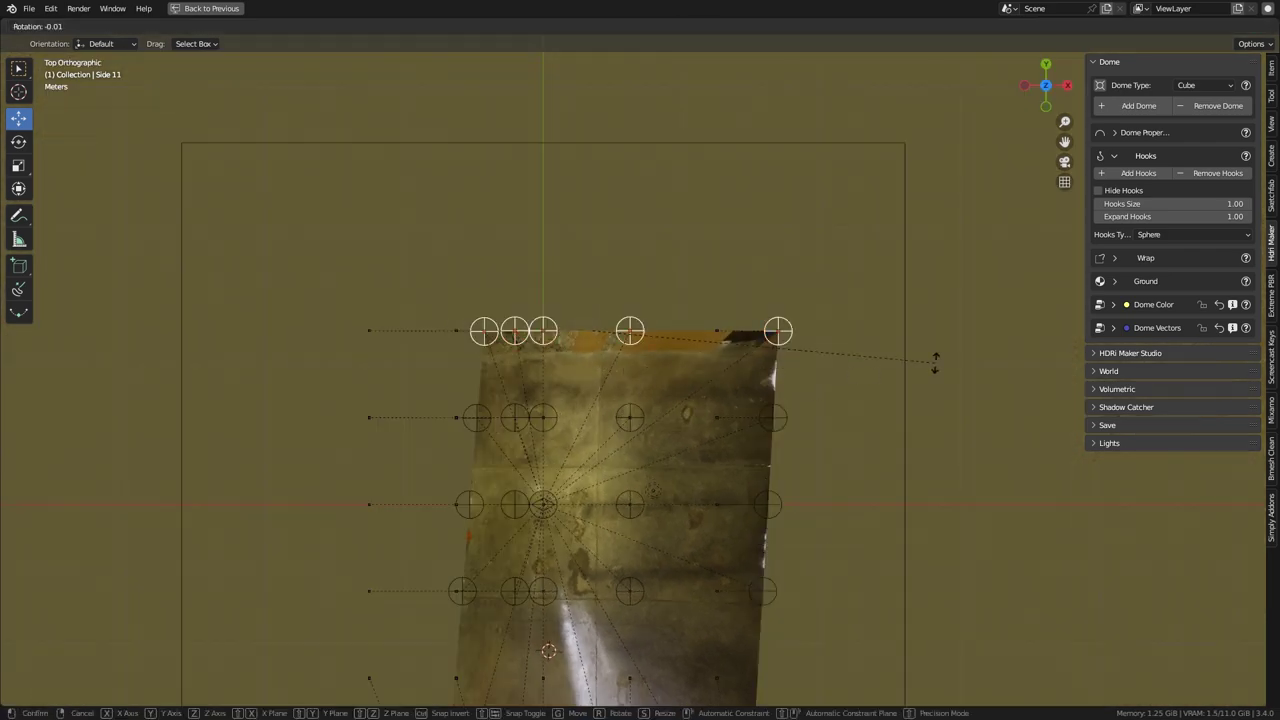
click(938, 353)
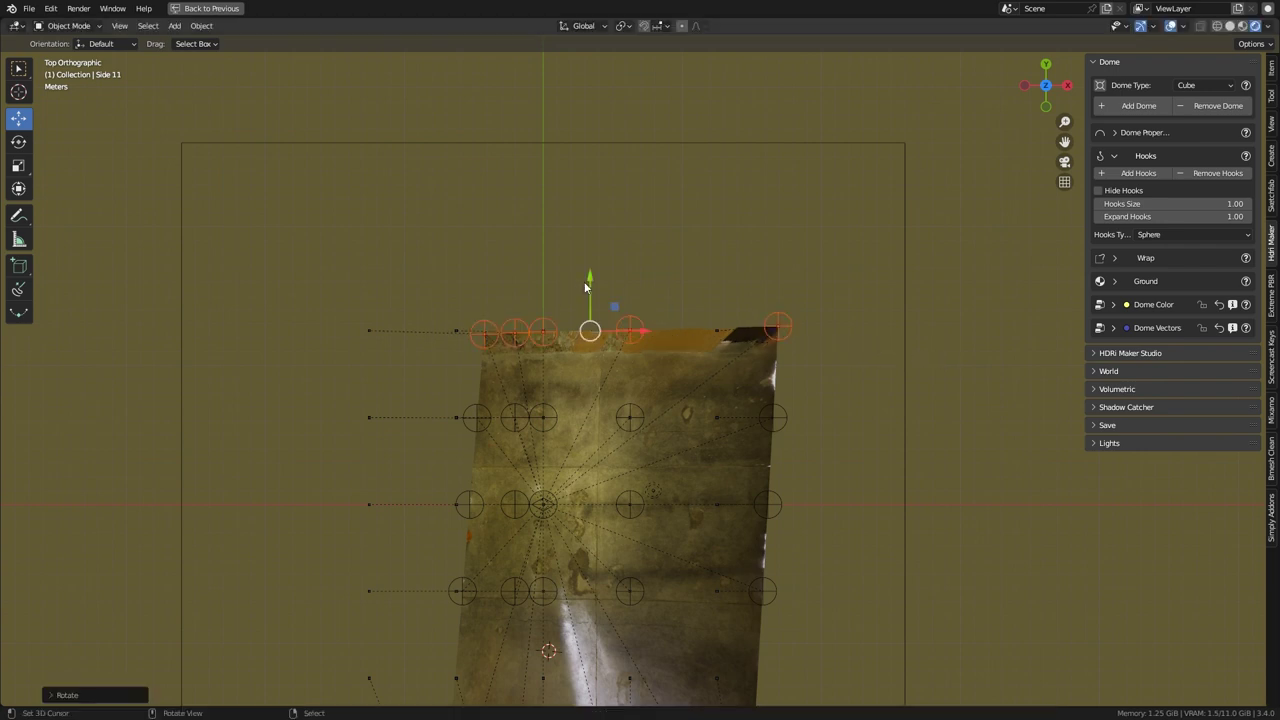
drag(585, 287, 590, 305)
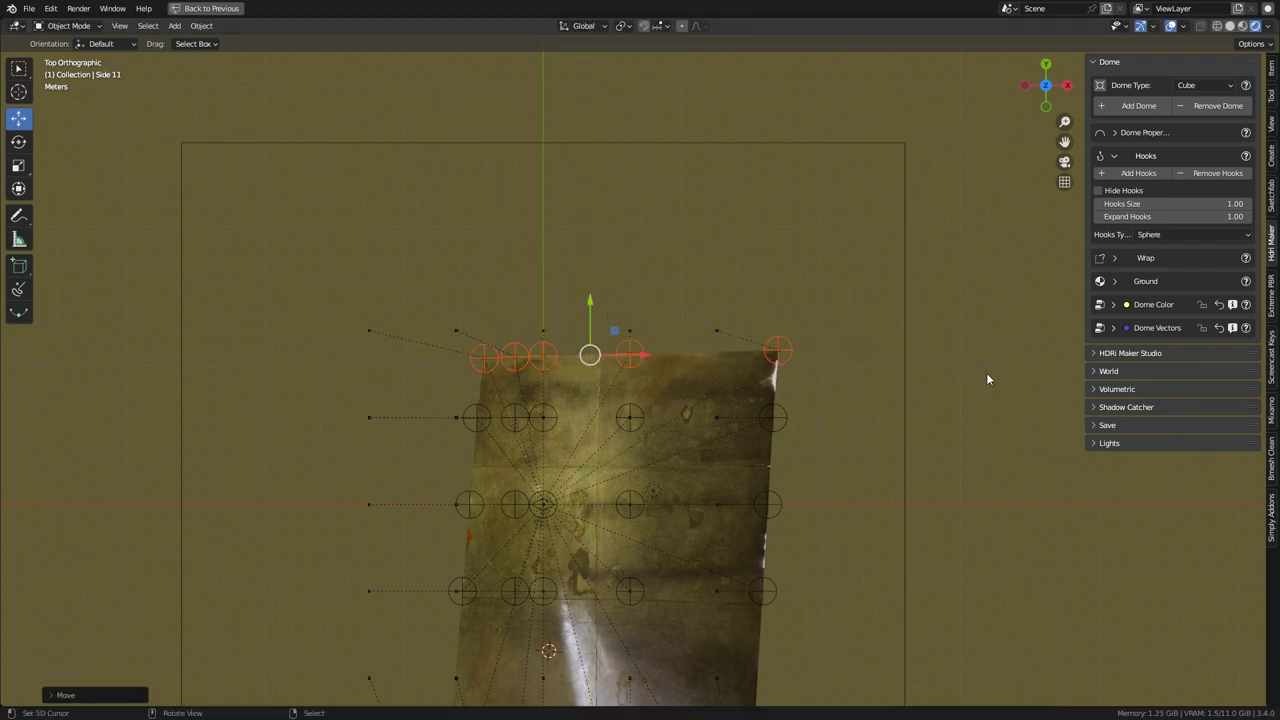
key(r)
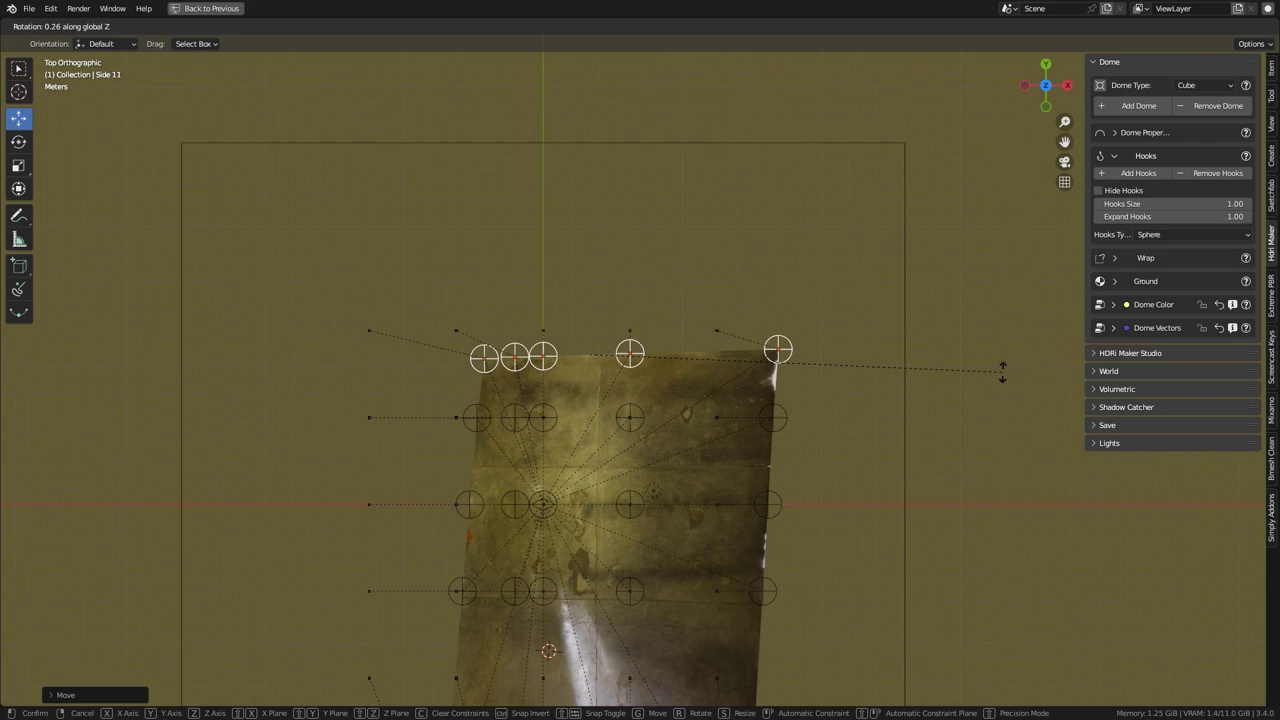
click(1002, 370)
middle_drag(984, 383, 745, 348)
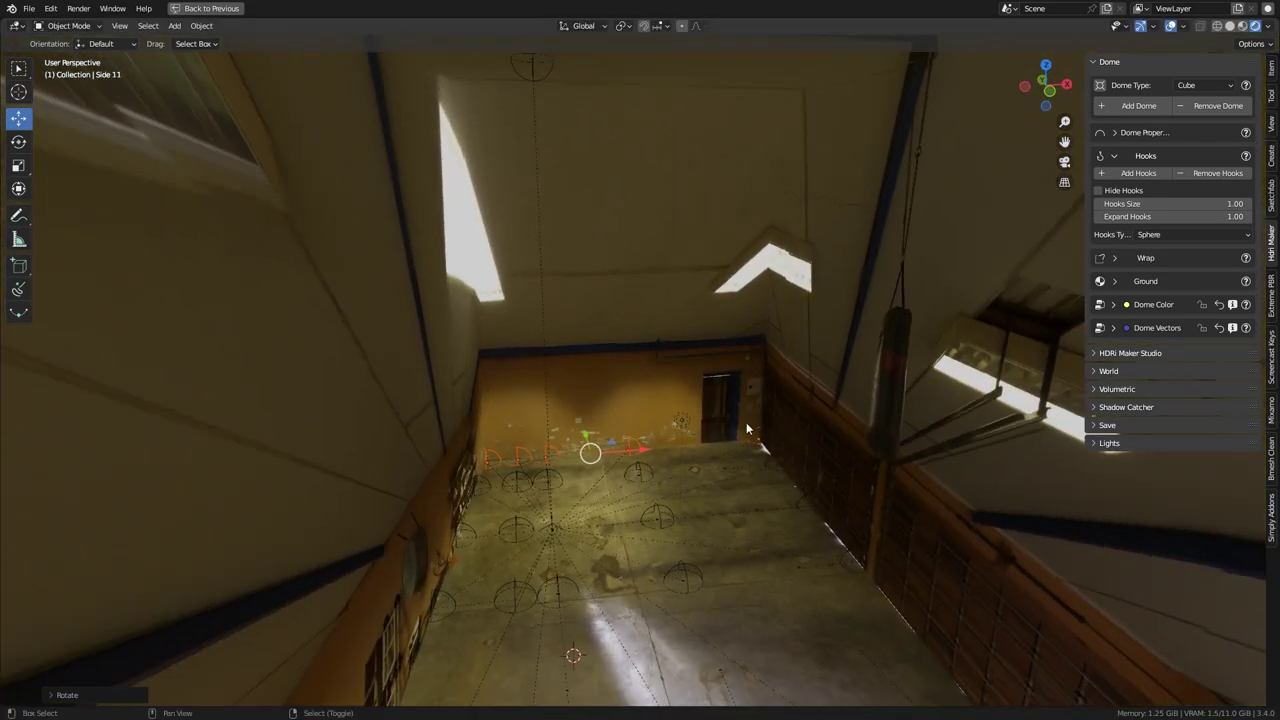
scroll(738, 480, down, 5)
middle_drag(736, 488, 728, 459)
middle_drag(585, 401, 591, 282)
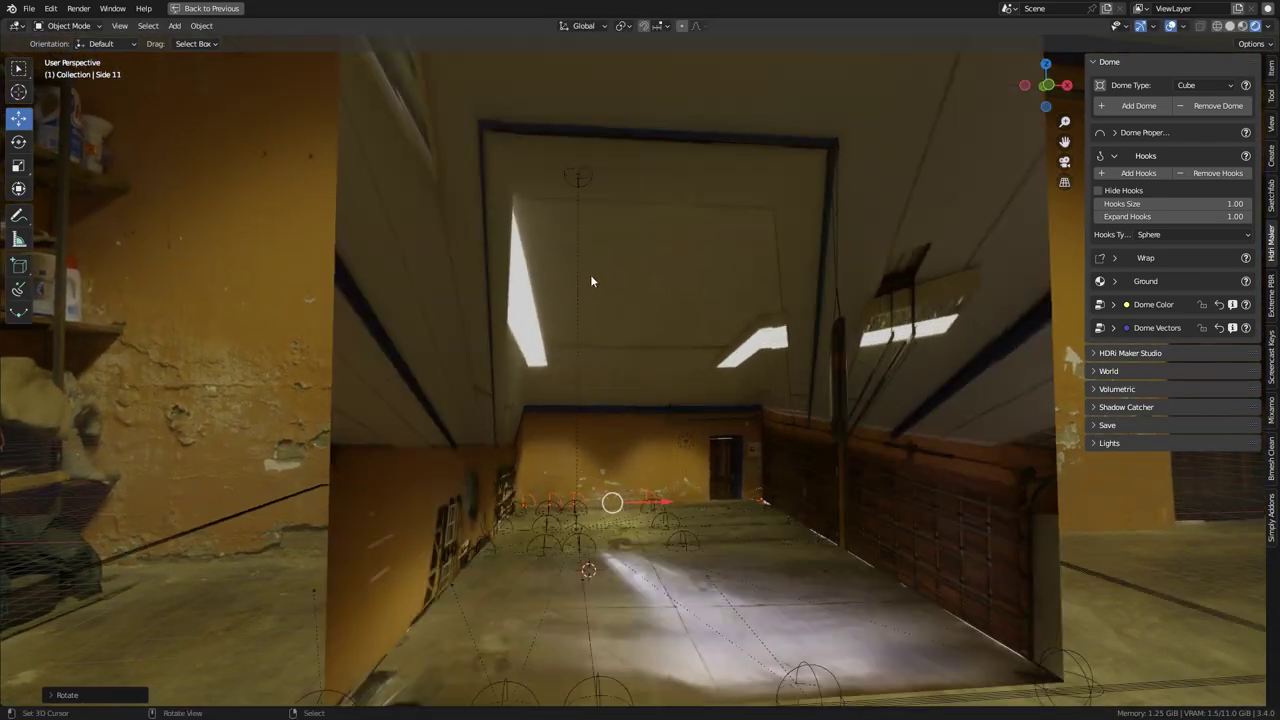
Step: Lower the dome's top hook along Z in two moves to bring the ceiling down
drag(581, 146, 573, 291)
middle_drag(725, 376, 629, 452)
key(KP_Decimal)
scroll(552, 544, down, 9)
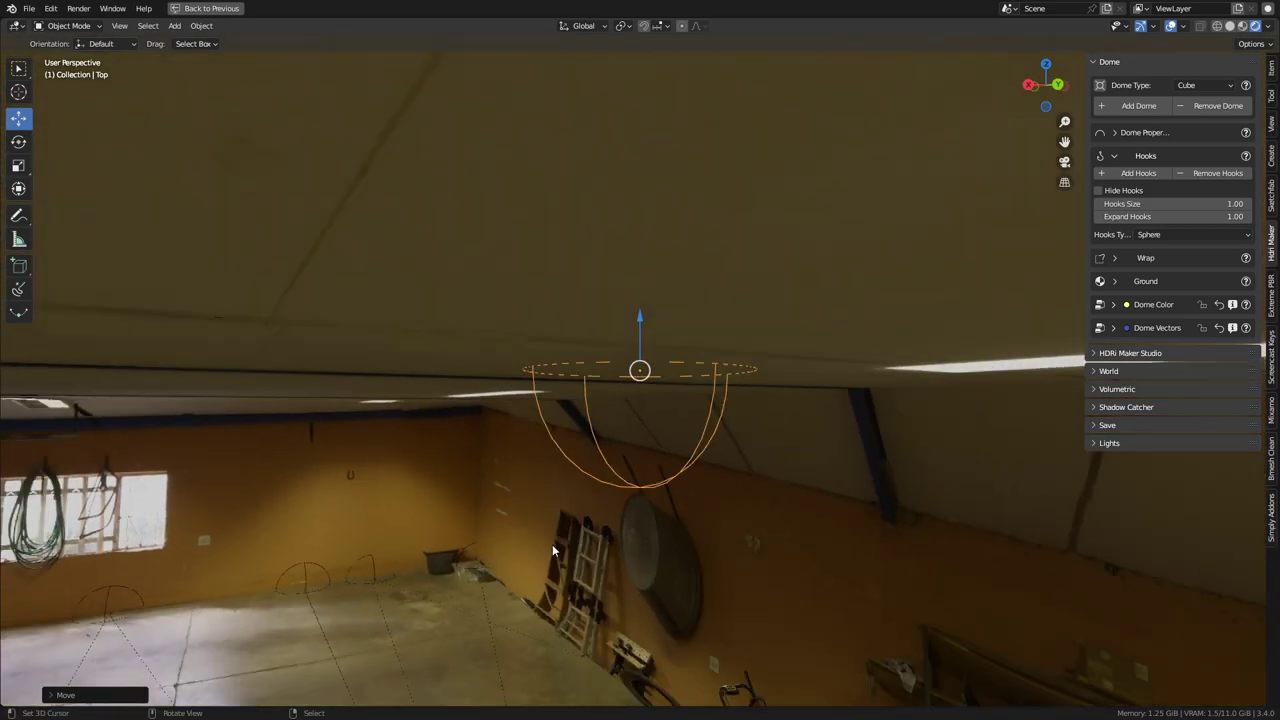
shift+middle_drag(527, 584, 661, 515)
middle_drag(661, 515, 725, 270)
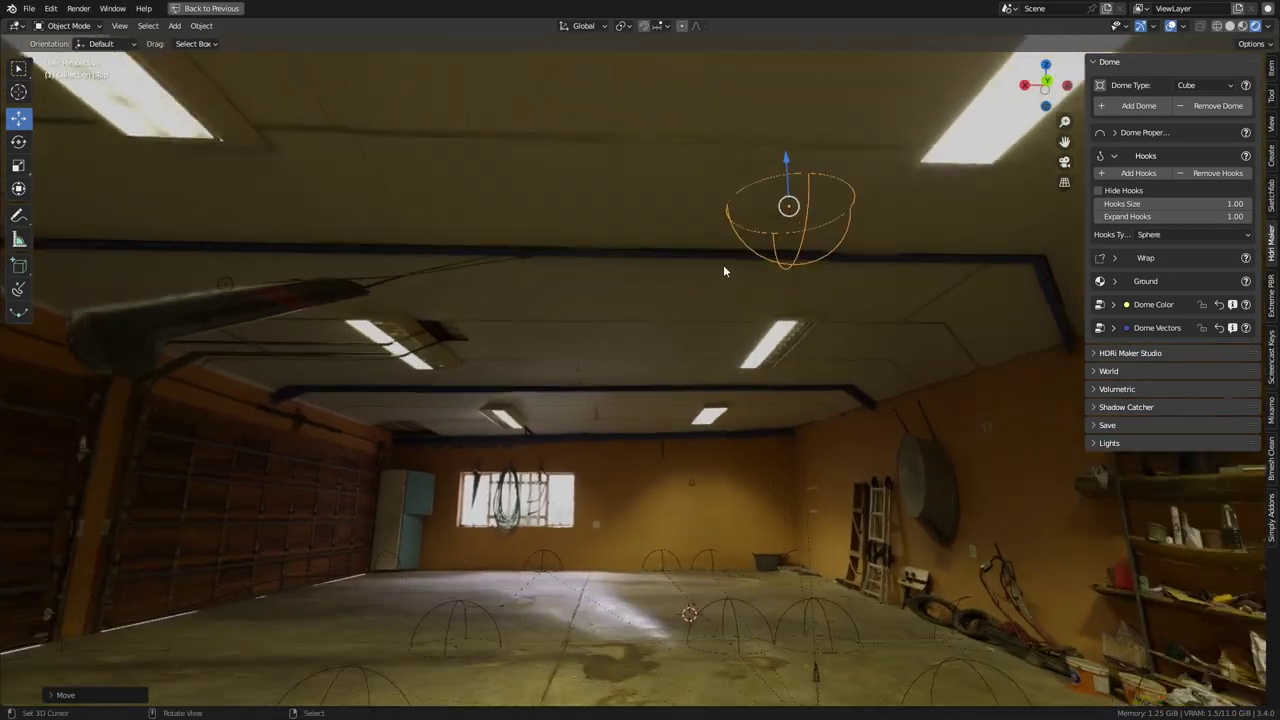
drag(786, 170, 791, 223)
middle_drag(791, 223, 642, 478)
shift+middle_drag(735, 497, 604, 460)
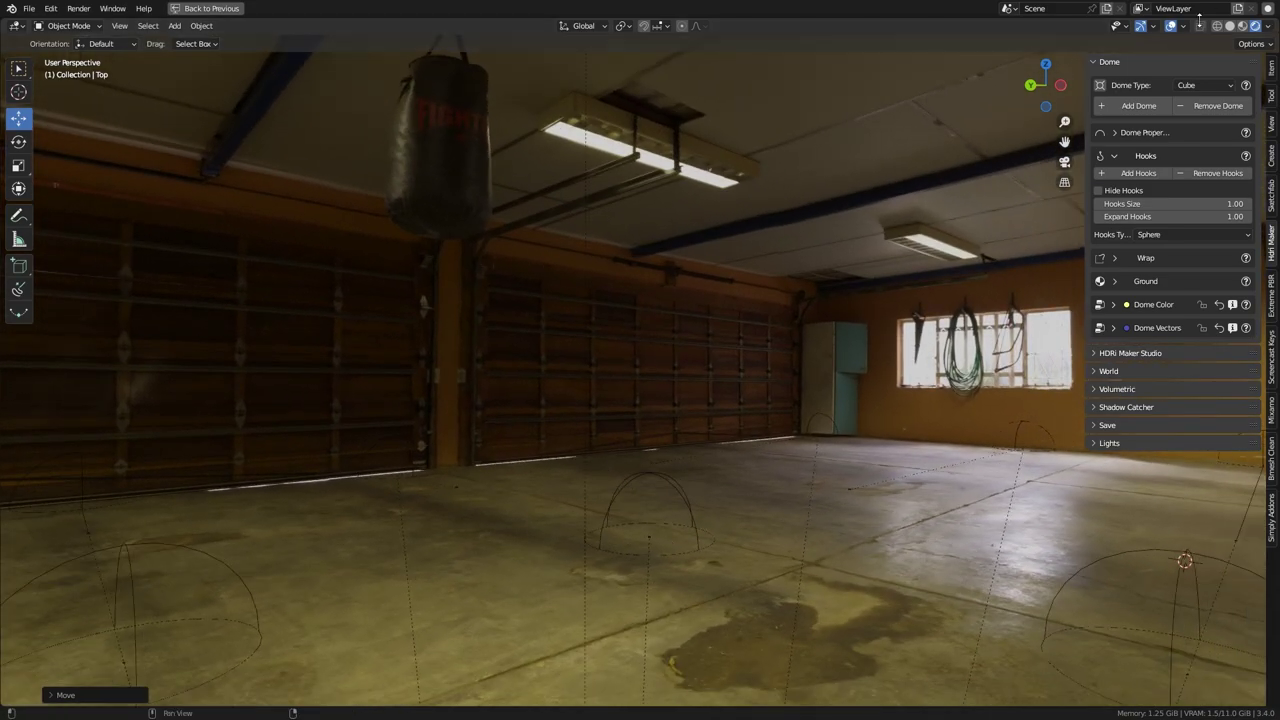
Step: With the viewport overlays hidden, expand the Dome Vectors settings, collapse Hooks and set Adjust Boundary to -1.000
middle_drag(838, 402, 618, 457)
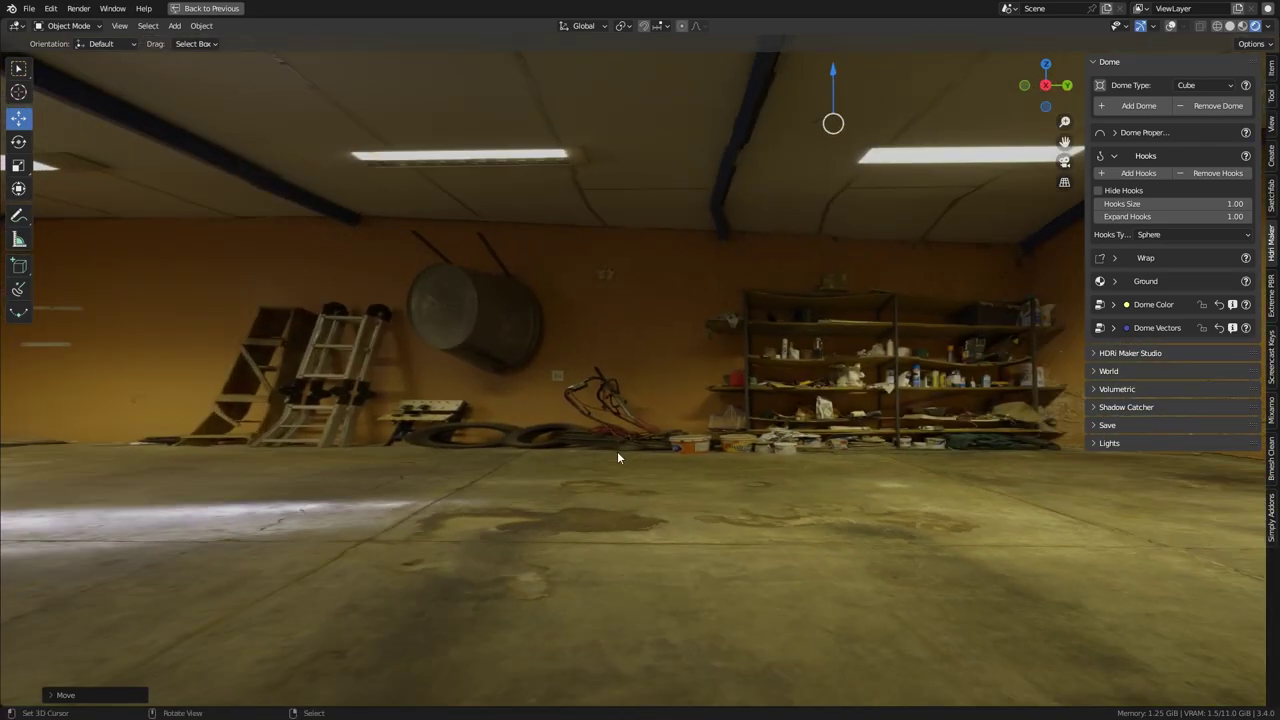
drag(396, 378, 808, 493)
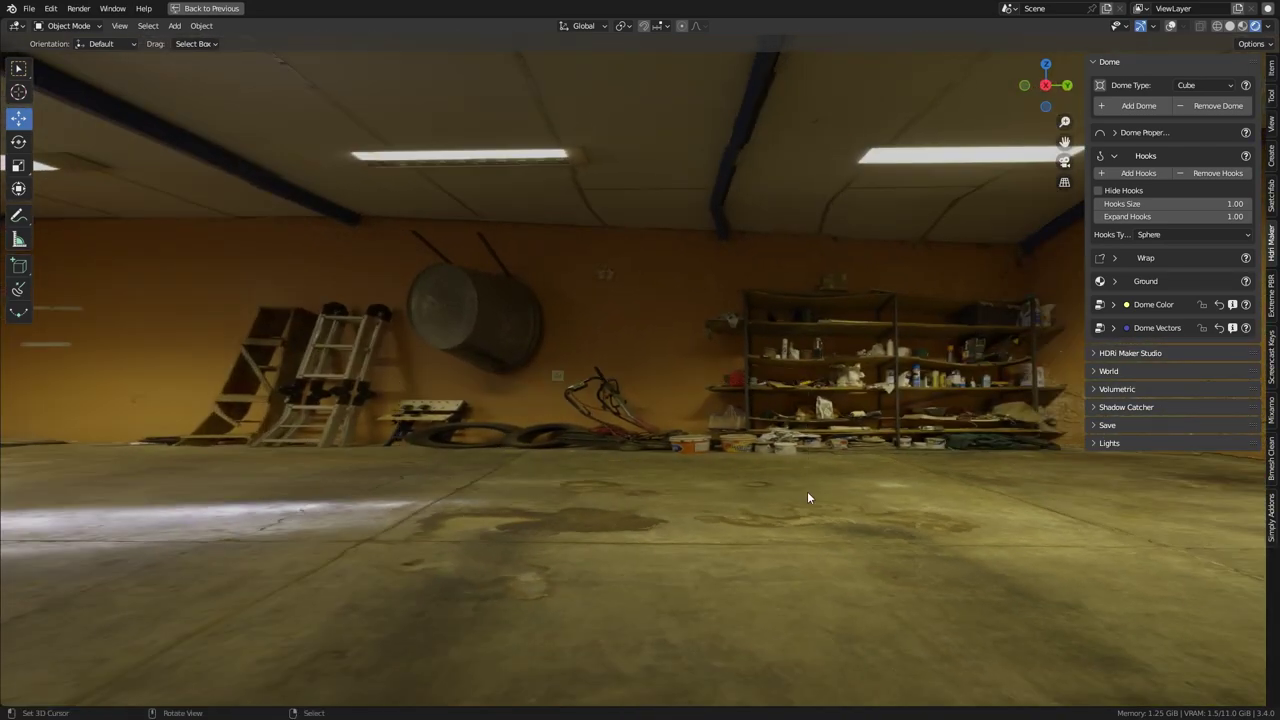
click(1112, 329)
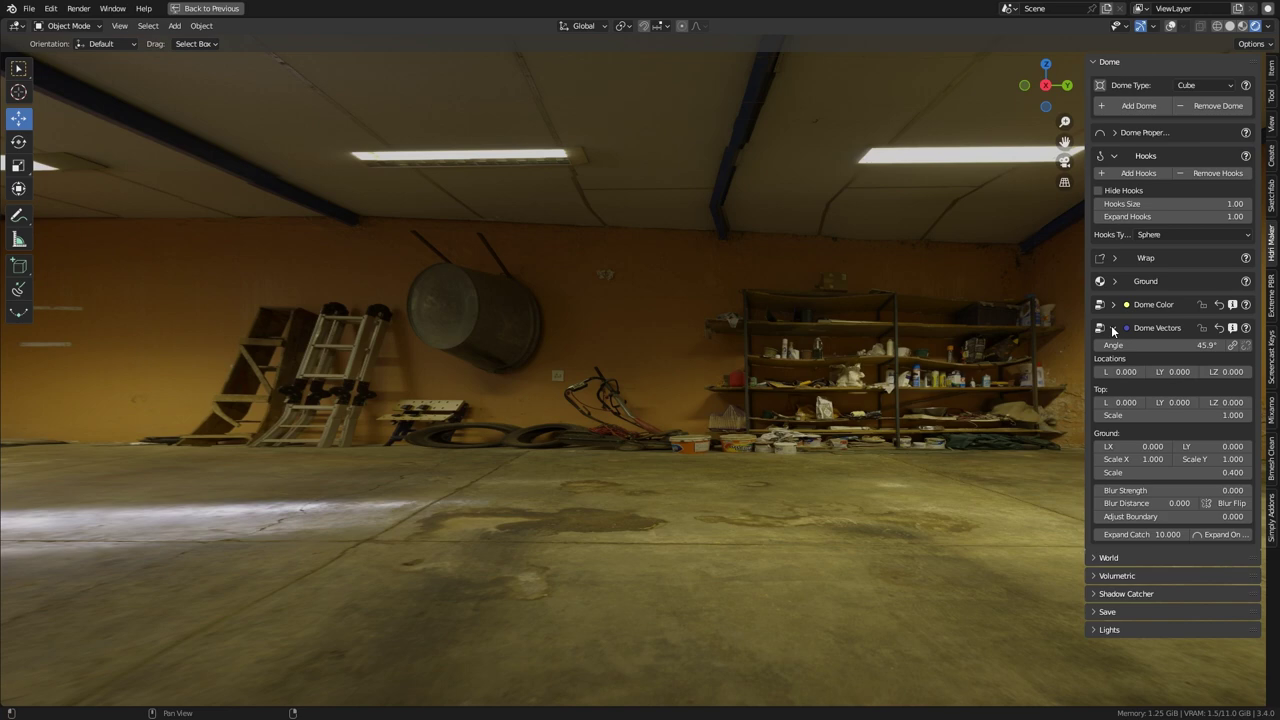
click(1114, 156)
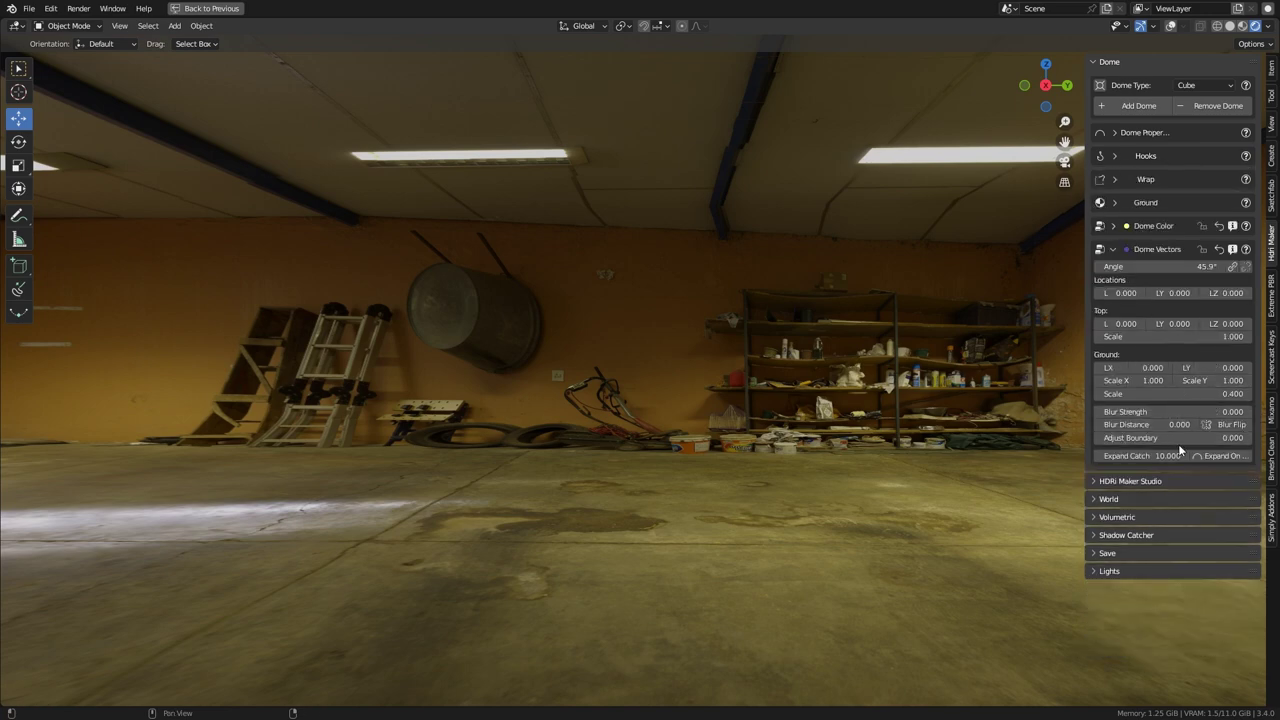
drag(1180, 438, 1070, 438)
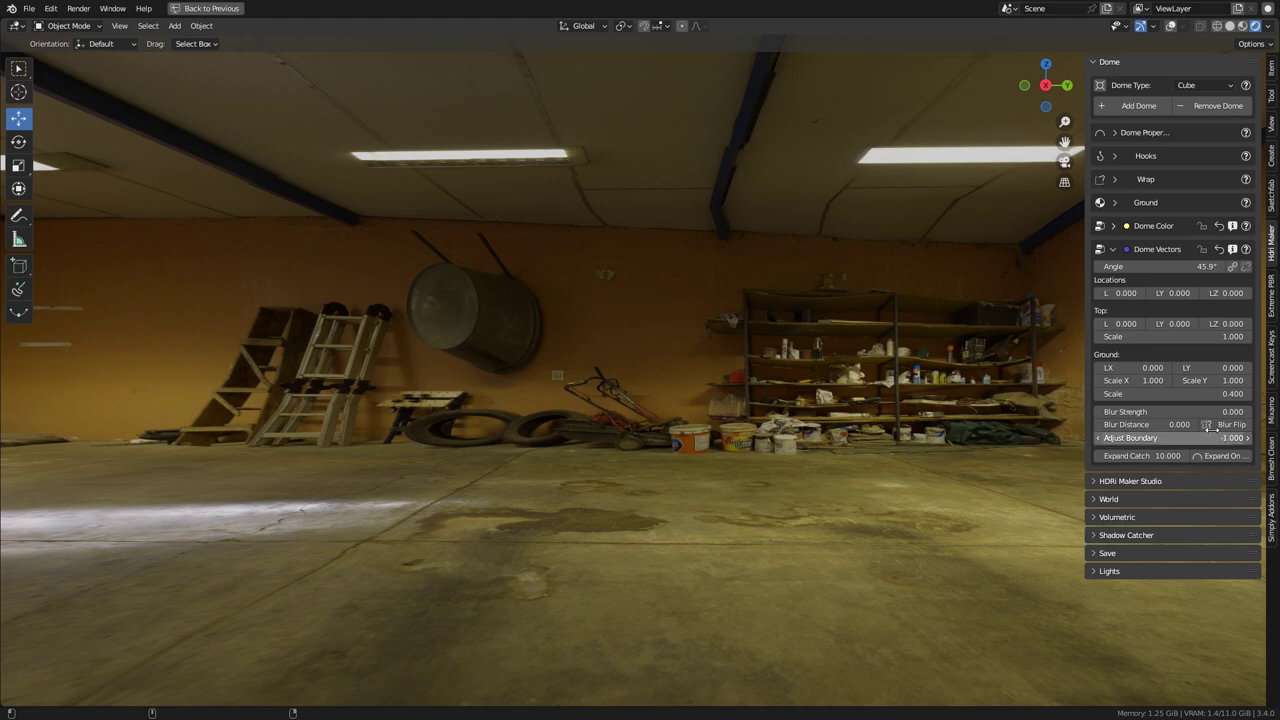
Step: In Dome Vectors, set the Top LZ location to 1.320 and Adjust Boundary to 0.890
drag(1214, 338, 1166, 338)
right_click(1217, 339)
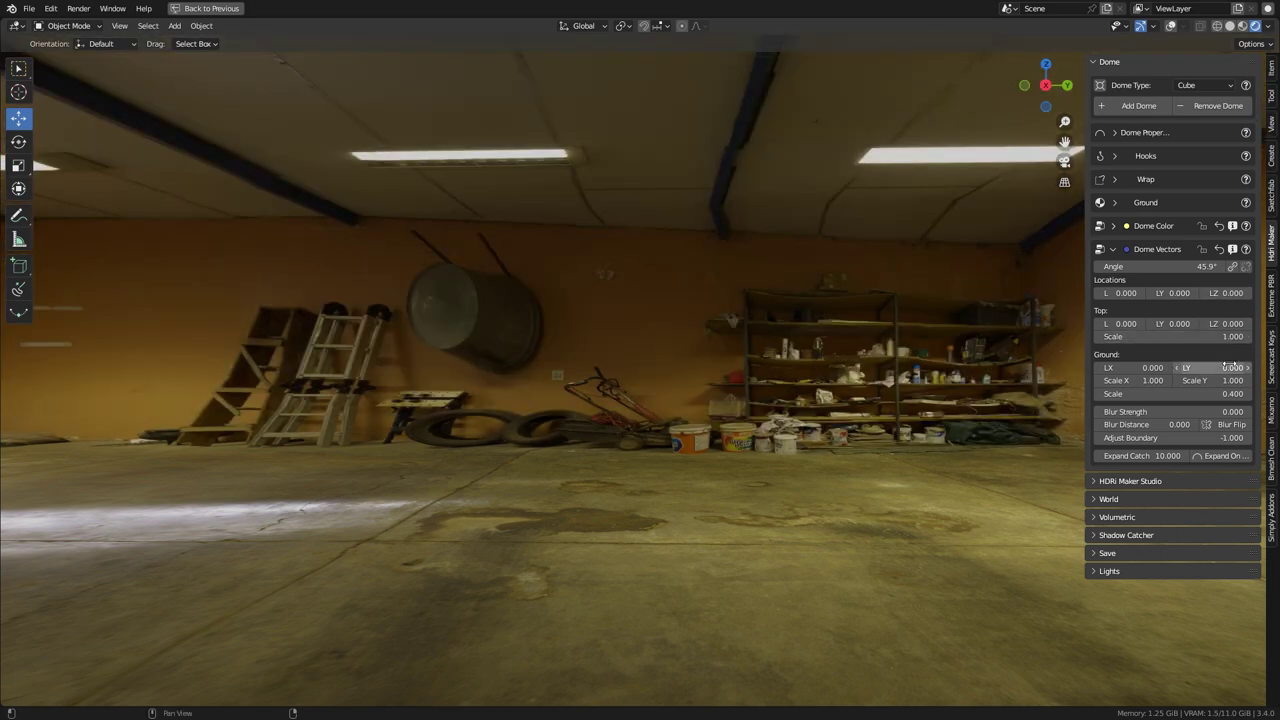
mouse_move(1225, 324)
mouse_down()
mouse_move(1245, 324)
mouse_move(1208, 324)
mouse_up()
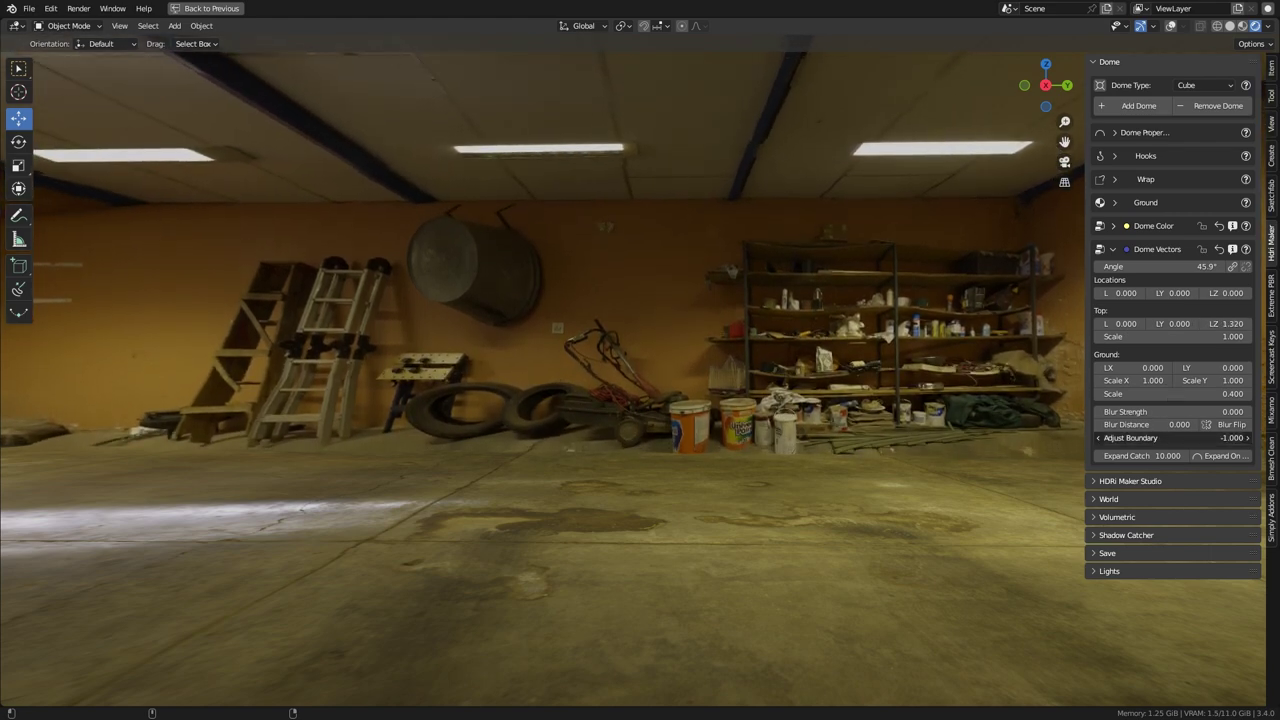
drag(1160, 438, 1200, 438)
middle_drag(935, 428, 649, 366)
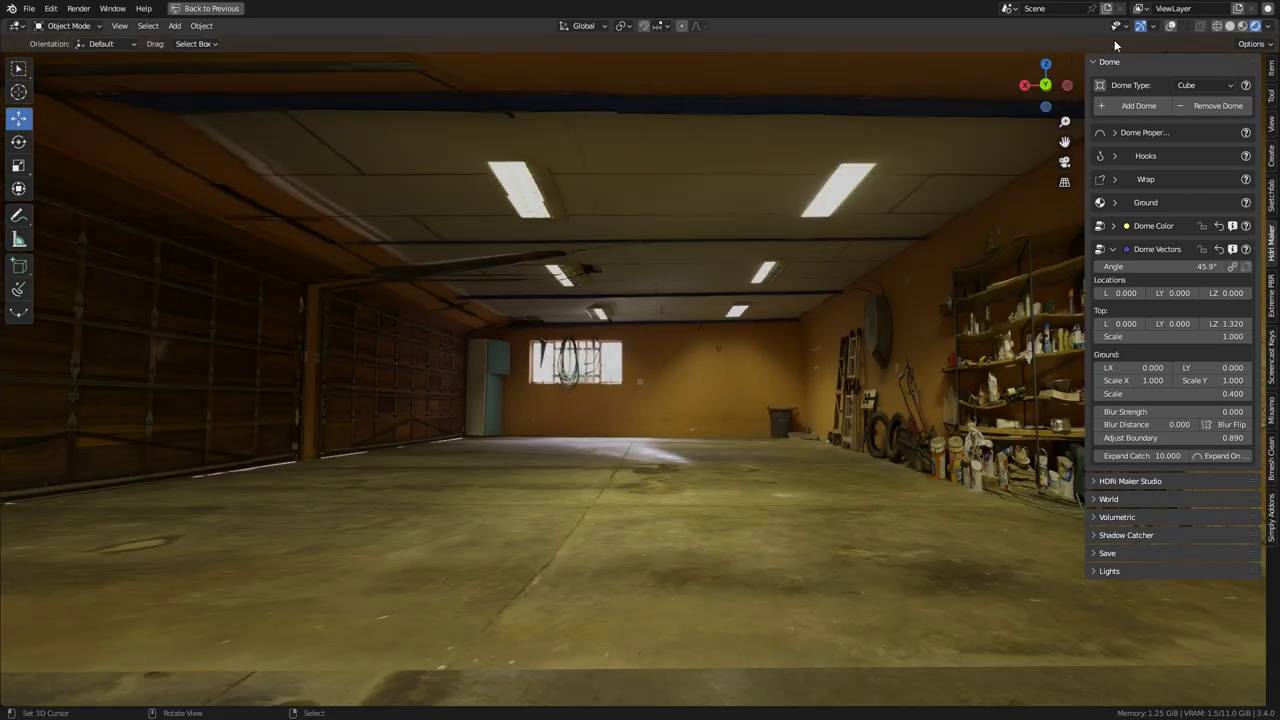
Step: Show the viewport overlays again and raise the dome's top hook slightly along Z
click(1171, 28)
scroll(904, 278, down, 3)
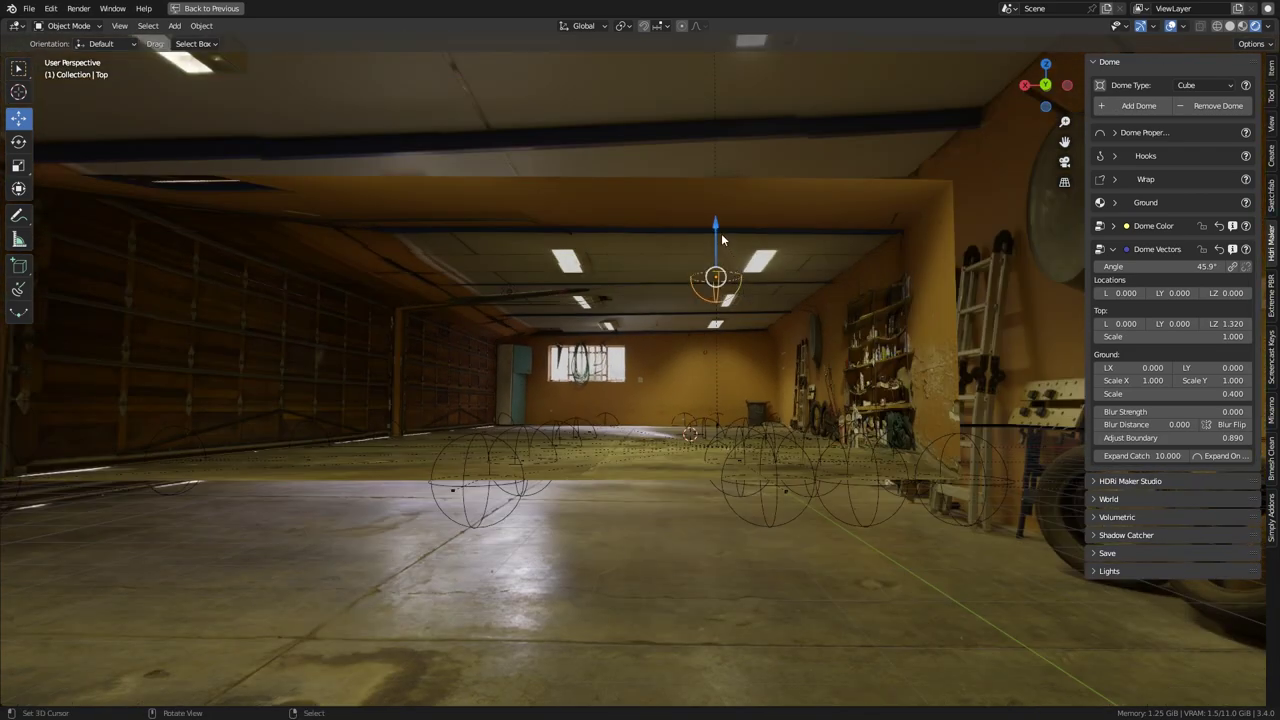
drag(721, 238, 713, 208)
middle_drag(713, 208, 507, 383)
middle_drag(329, 397, 522, 450)
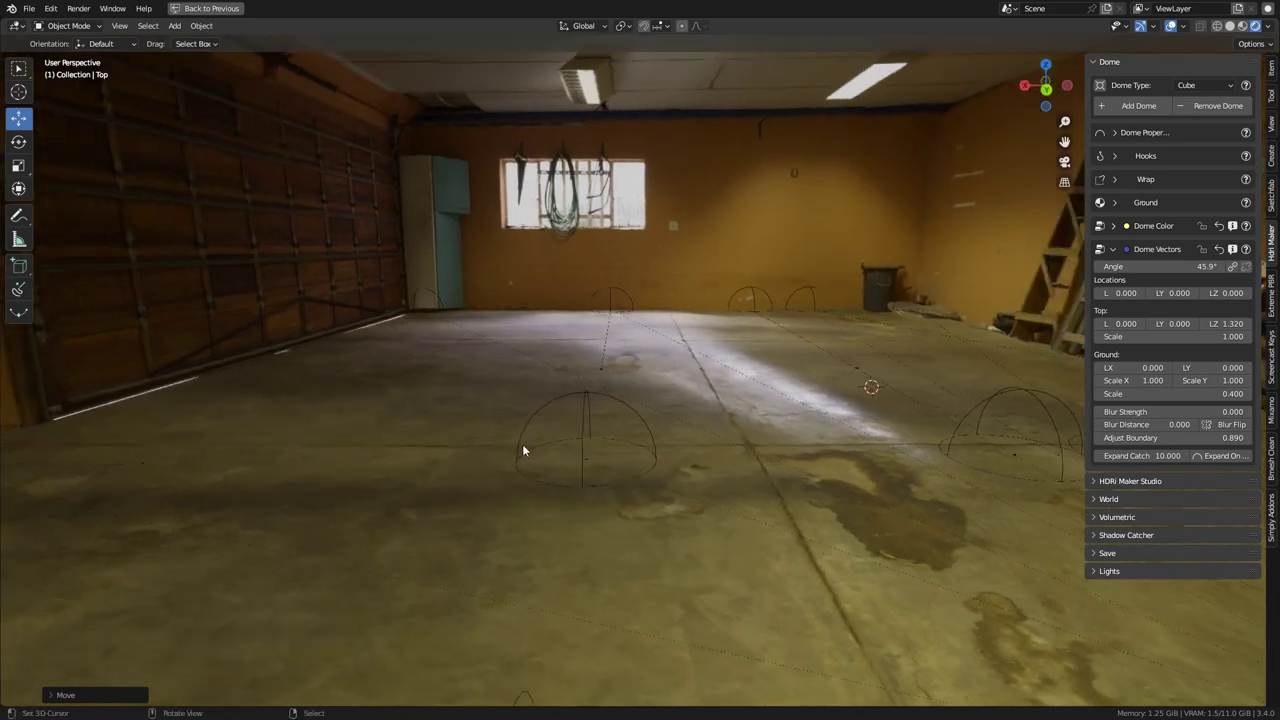
Step: Enable the dome's wireframe display and move the floor hook beside the dark stain about 0.28 m along X
click(1116, 156)
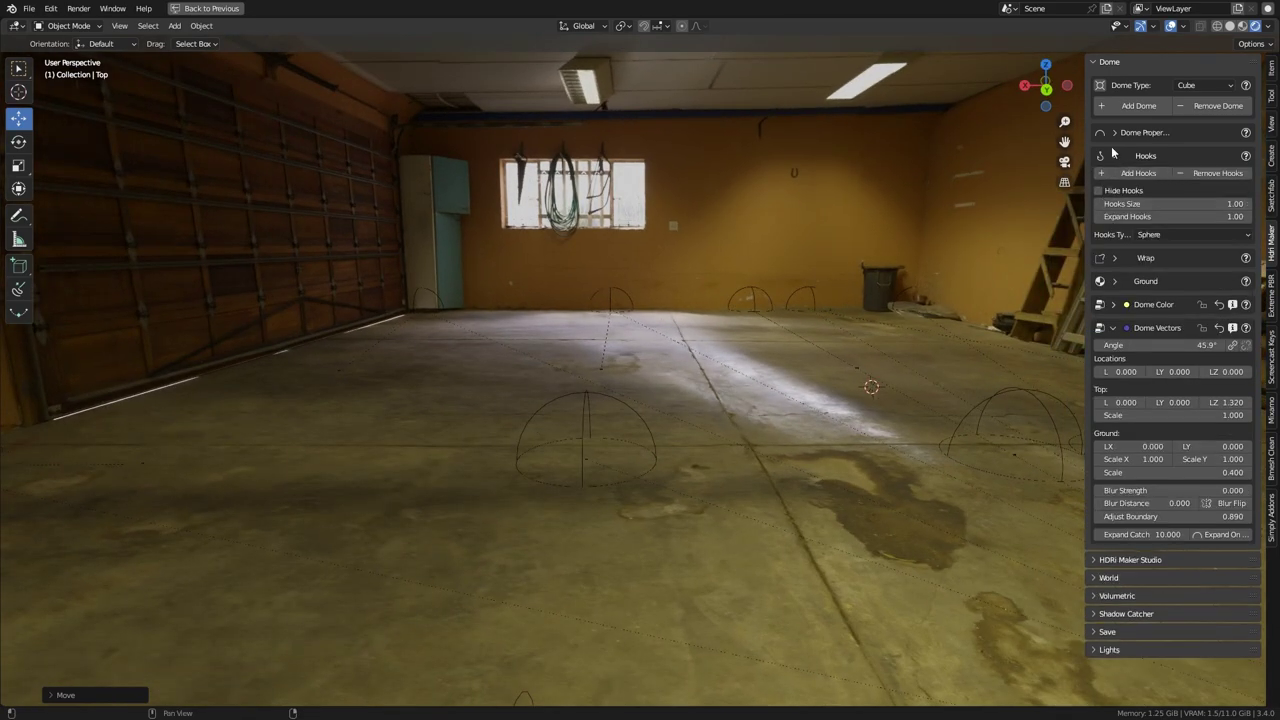
click(1114, 133)
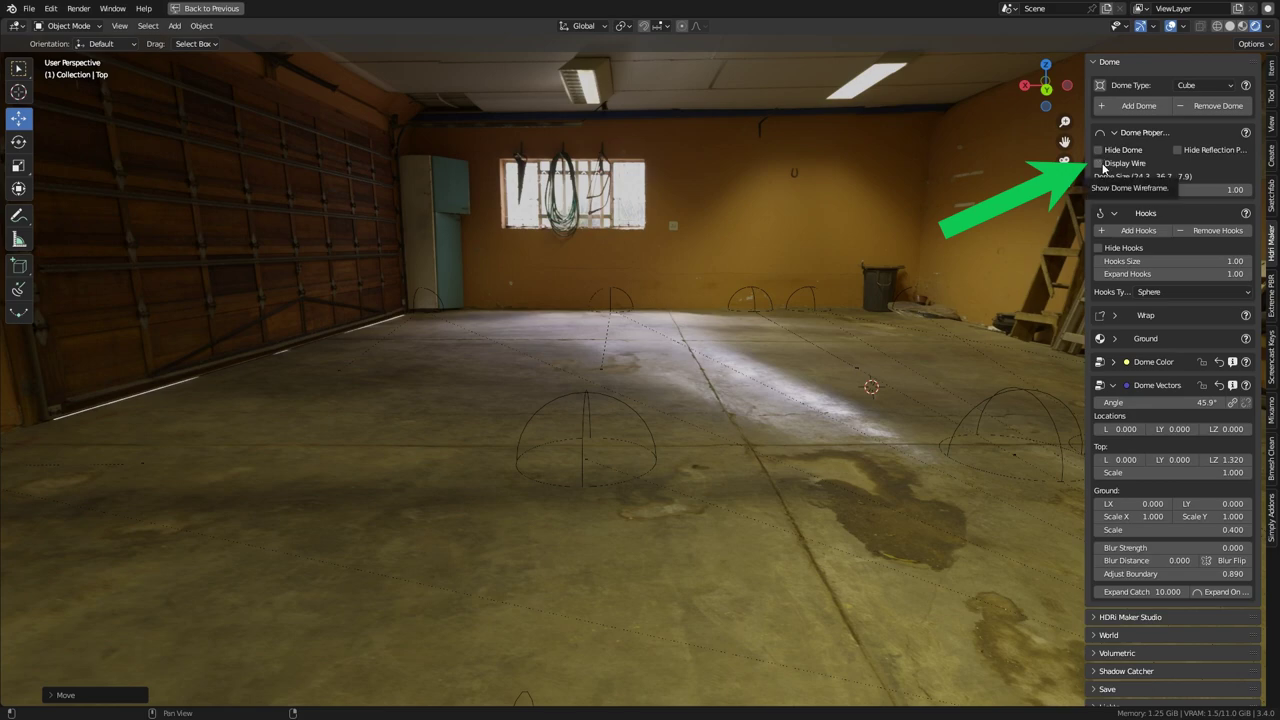
middle_drag(925, 353, 658, 343)
click(656, 343)
drag(588, 355, 578, 358)
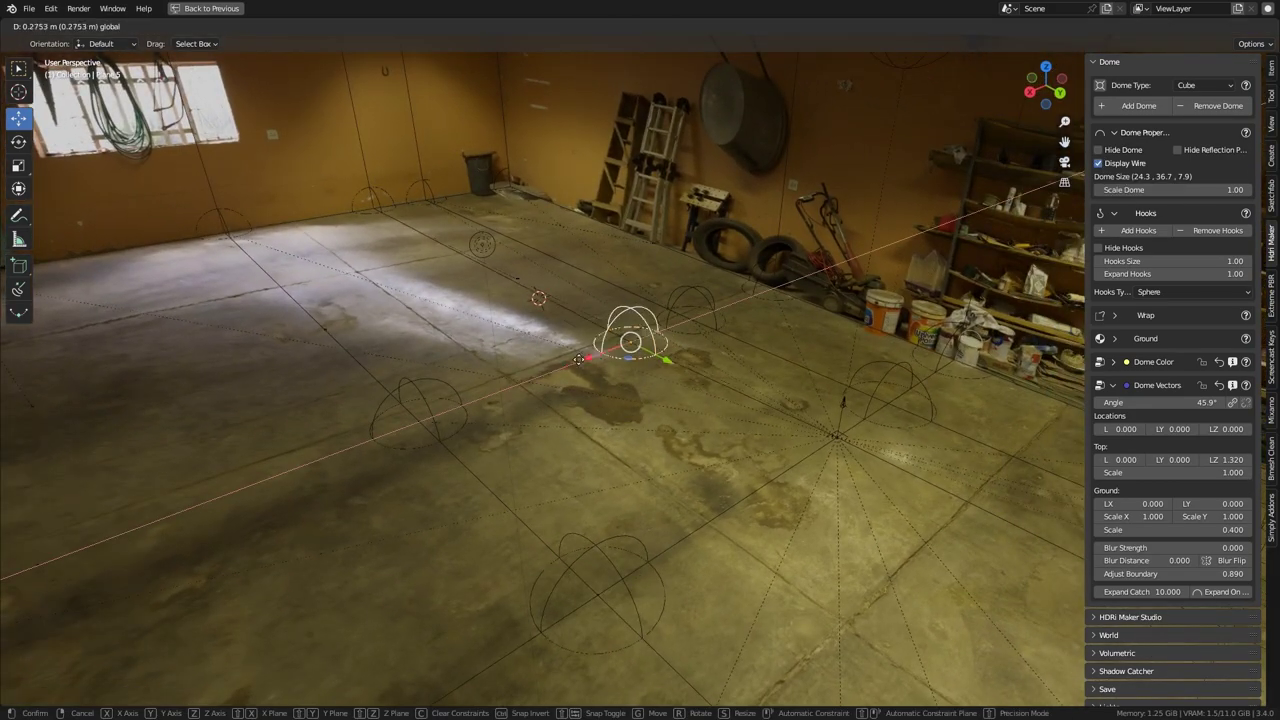
middle_drag(611, 346, 408, 267)
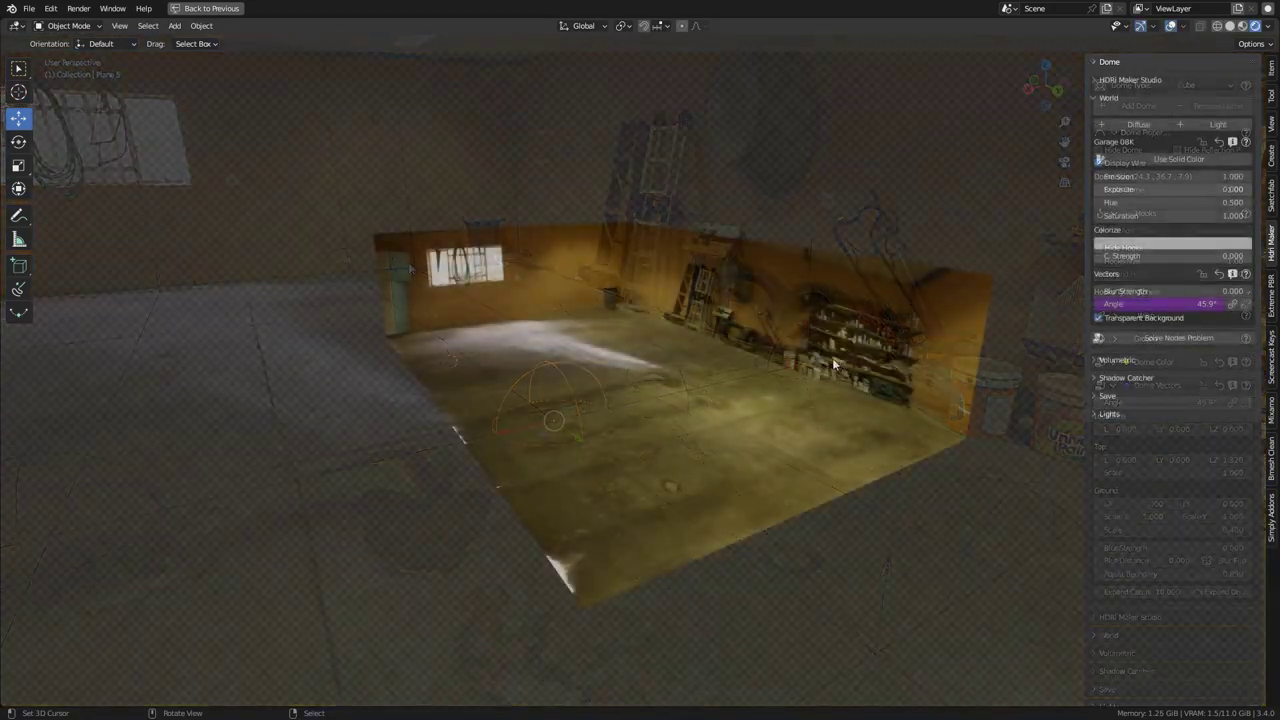
middle_drag(660, 345, 844, 340)
scroll(612, 386, up, 8)
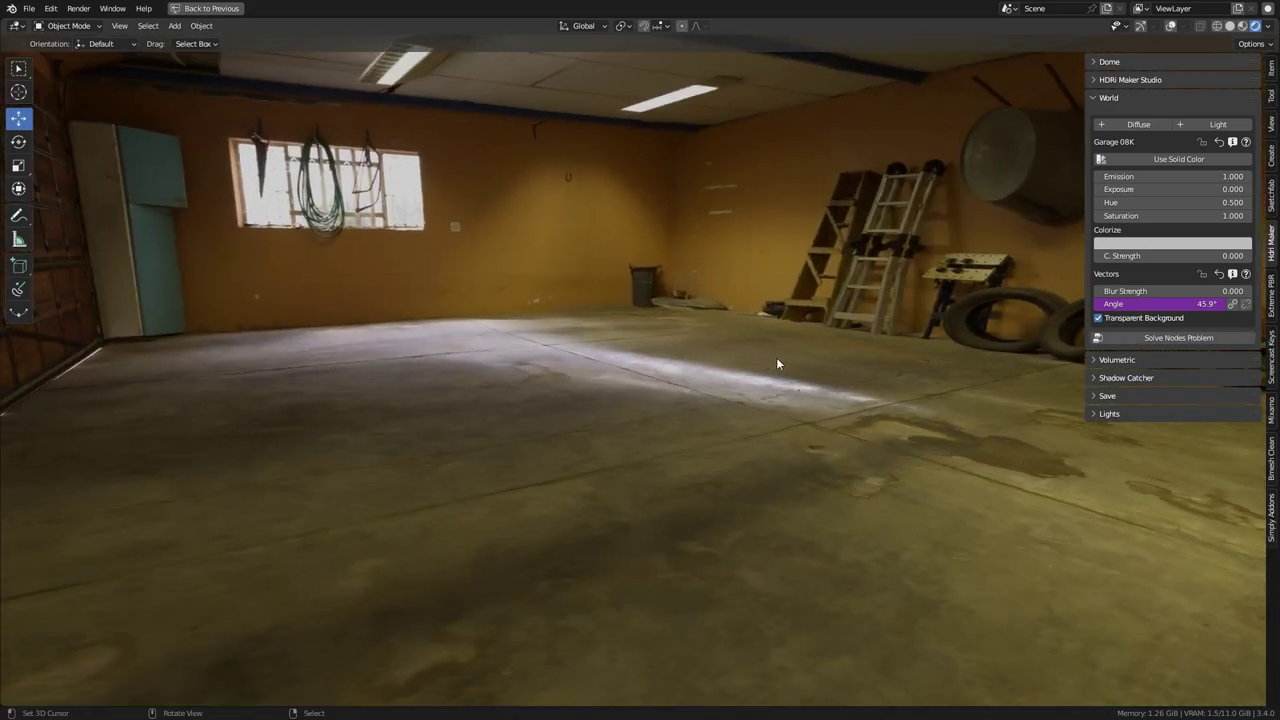